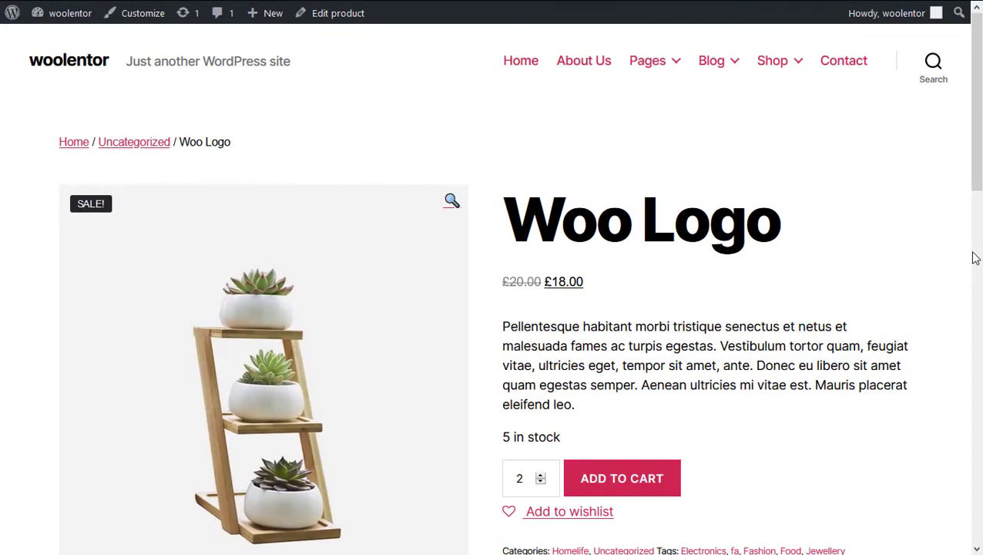
Go from the Woo Logo product page to the WordPress dashboard and open the WooLentor Templates Library
left_click_drag(977, 176, 979, 538)
left_click(909, 515)
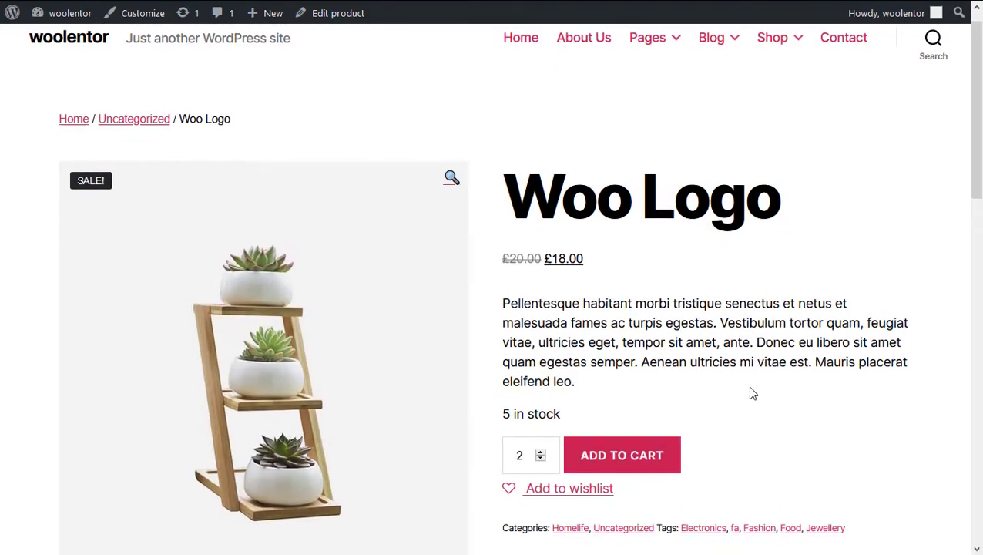
mouse_move(56, 20)
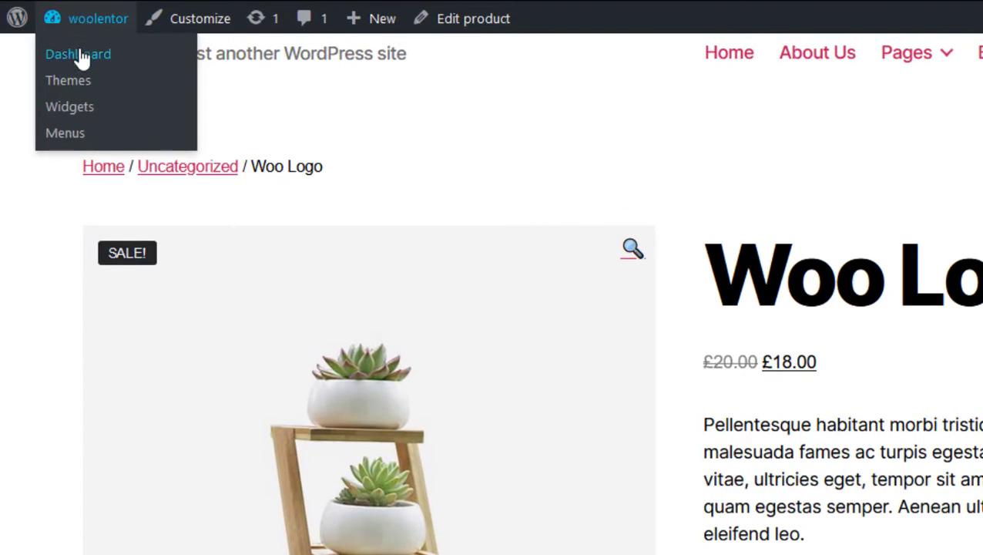
left_click(81, 56)
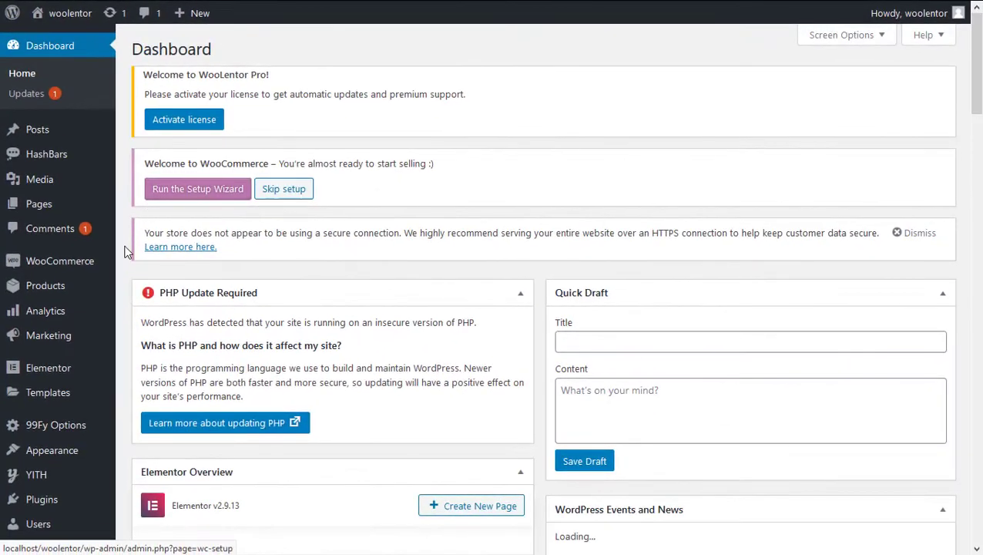
scroll(126, 254, "down", 2)
scroll(125, 254, "down", 5)
mouse_move(62, 465)
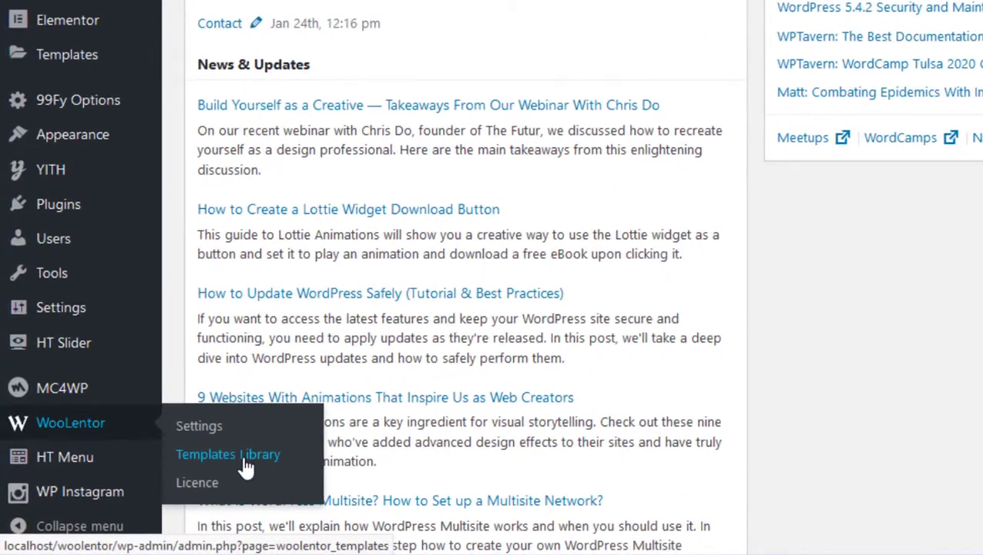
left_click(231, 468)
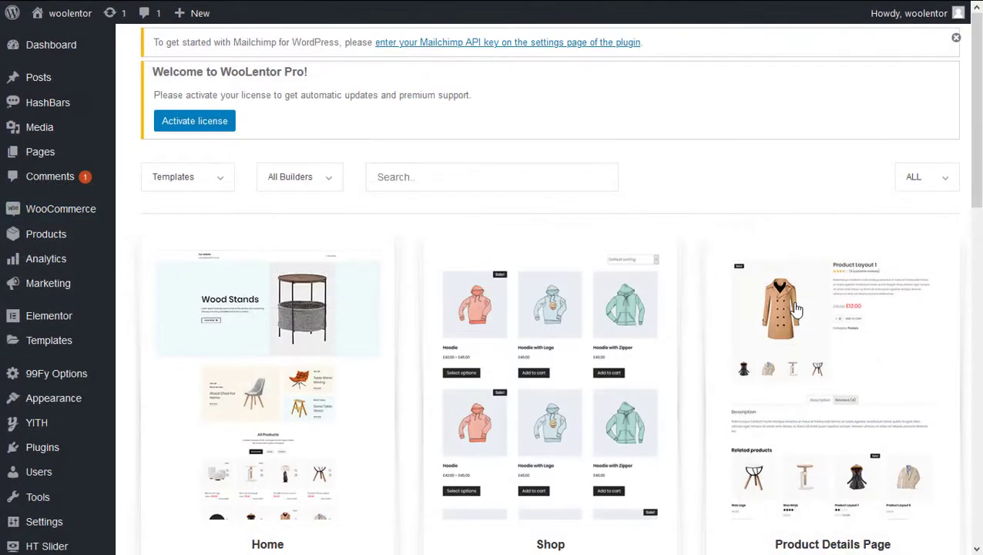
Open the Product Details Page template package and look through its available layouts
scroll(847, 310, "down", 1)
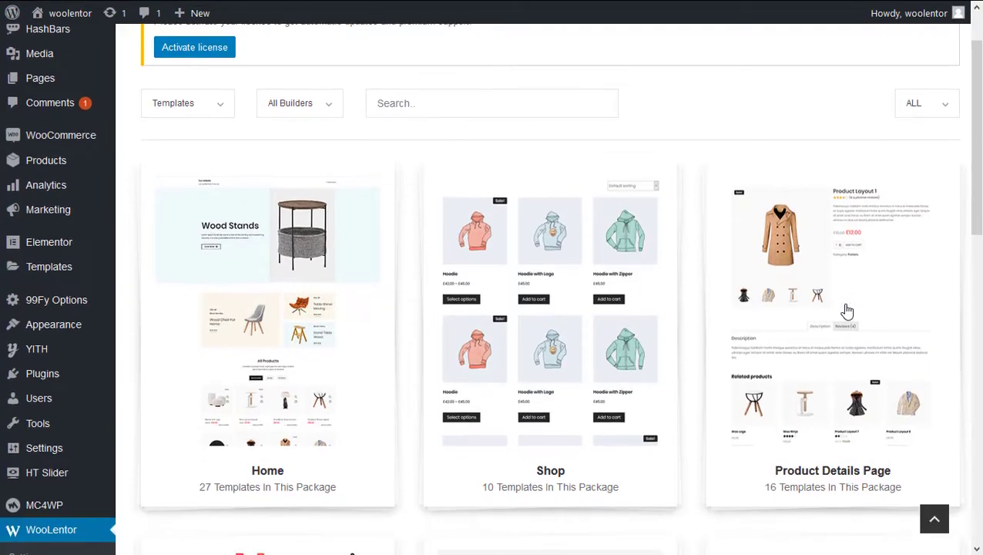
left_click(833, 472)
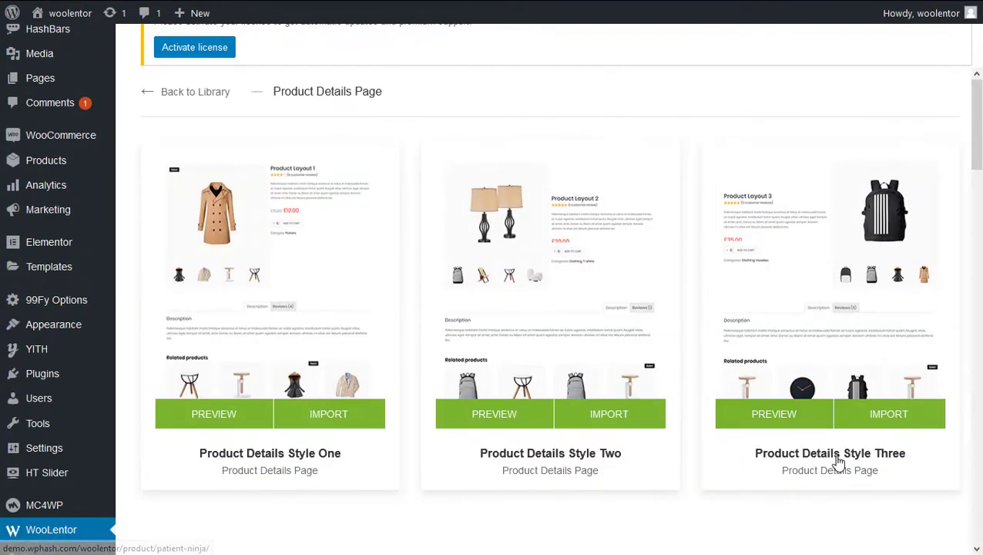
left_click_drag(980, 137, 977, 497)
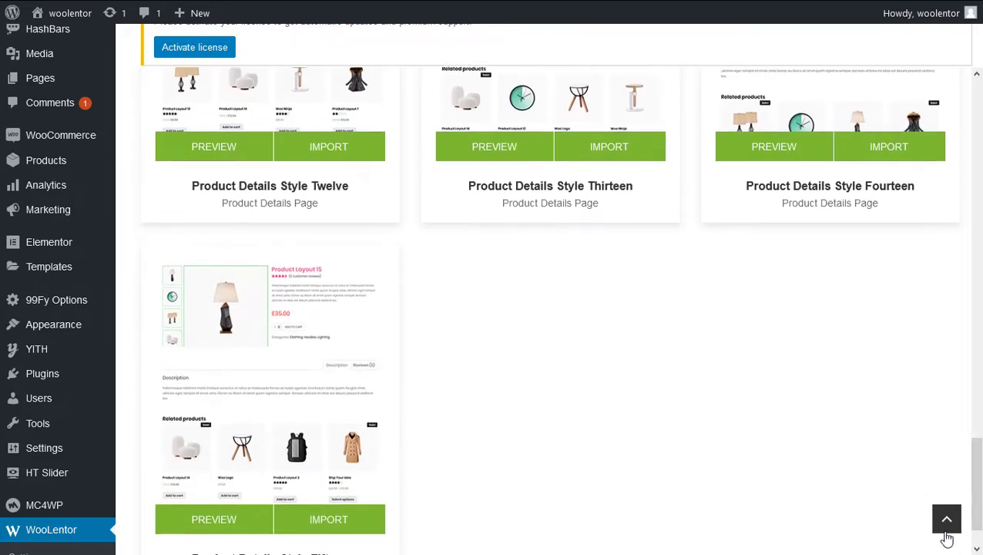
left_click(946, 518)
Import the Product Details Style Four template to the library and close the import dialog
scroll(928, 276, "down", 5)
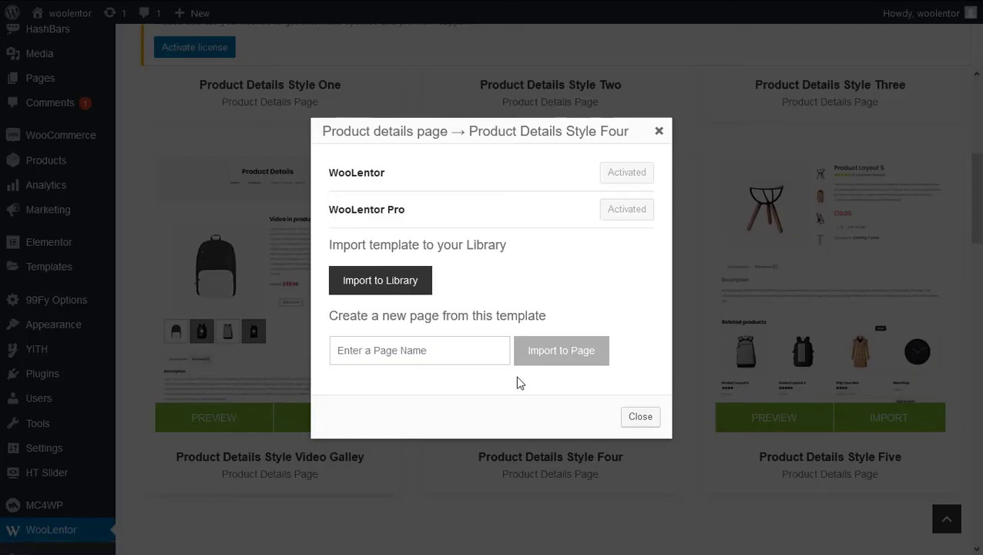
left_click(374, 286)
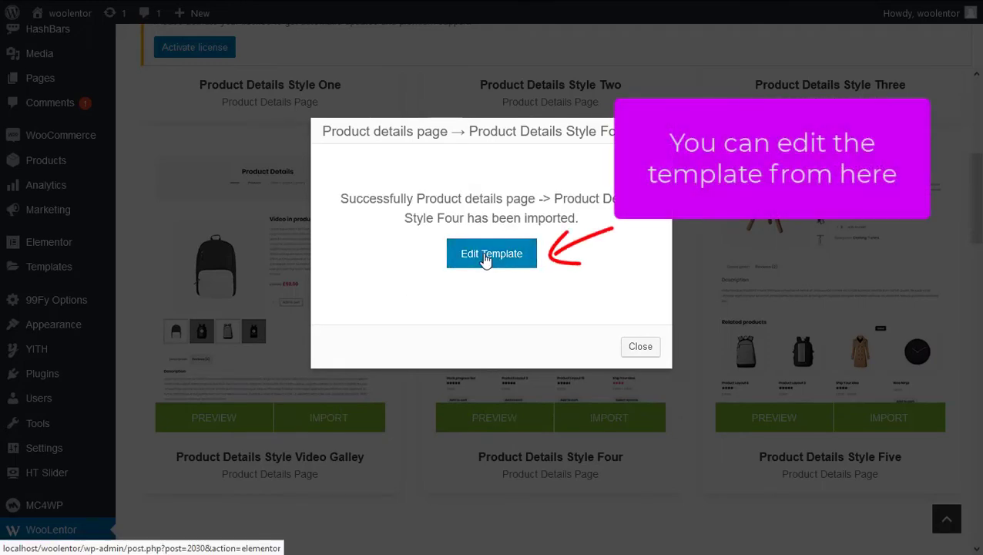
left_click(654, 351)
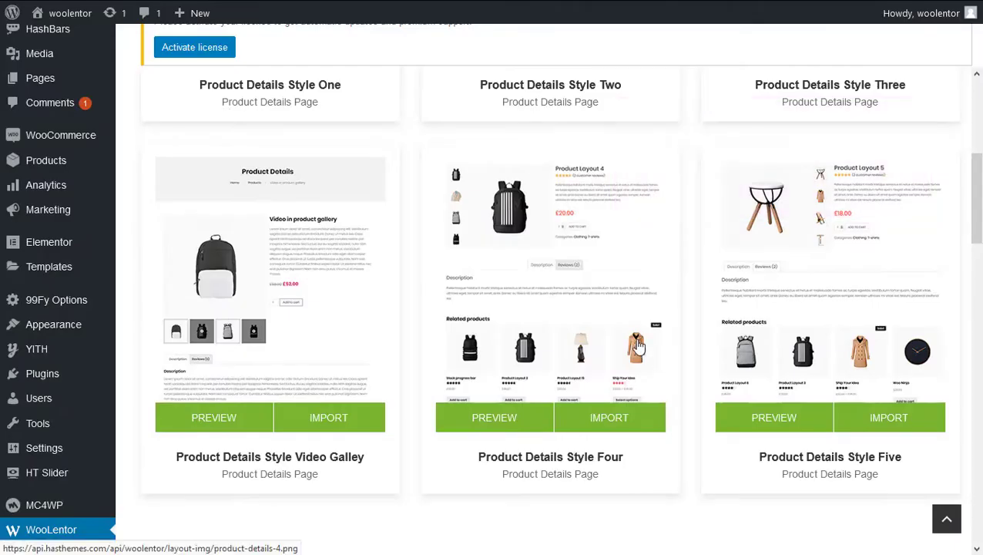
Open the imported Product Details Style Four template from Saved Templates for editing with Elementor
scroll(301, 162, "up", 5)
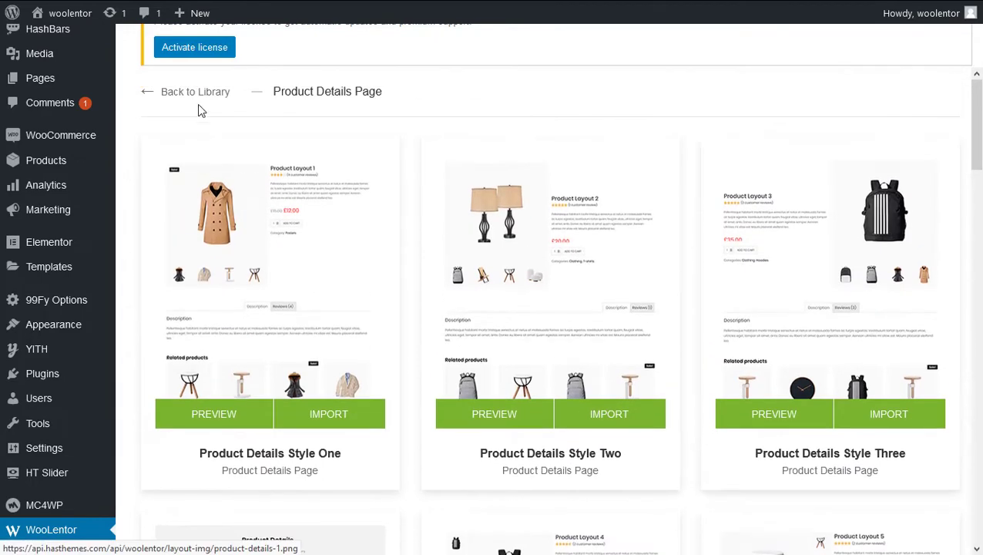
left_click(191, 93)
mouse_move(71, 278)
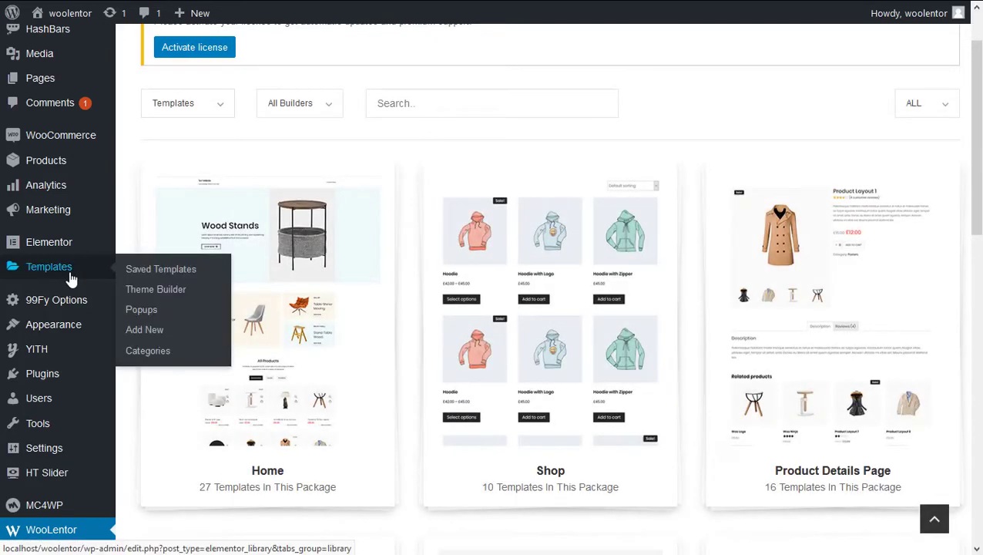
left_click(157, 270)
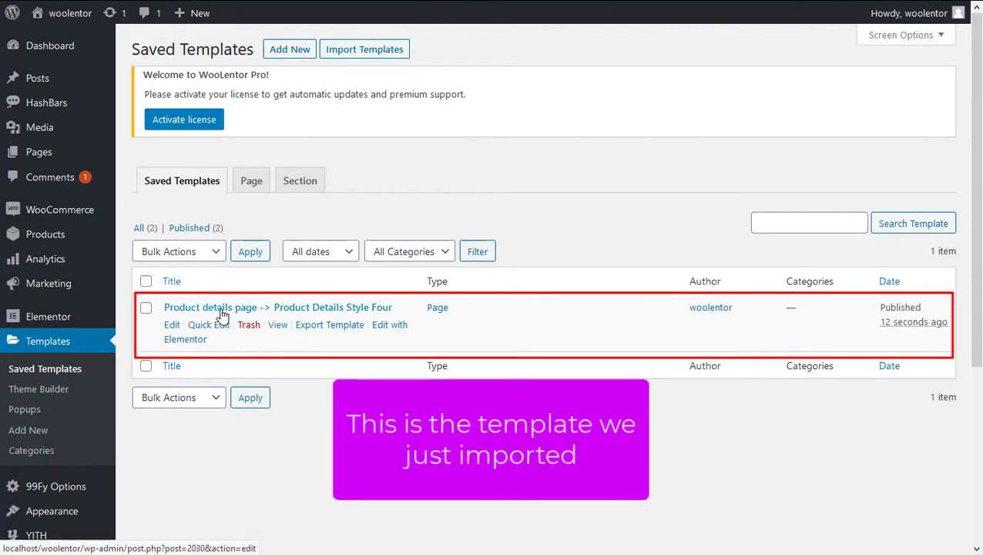
left_click(391, 325)
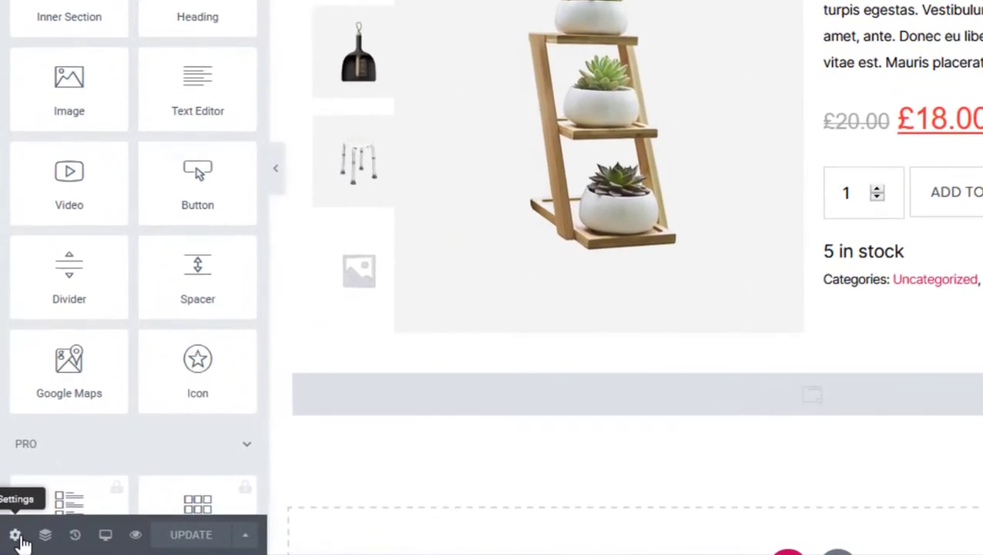
Change the template's page layout in its page settings
left_click(11, 540)
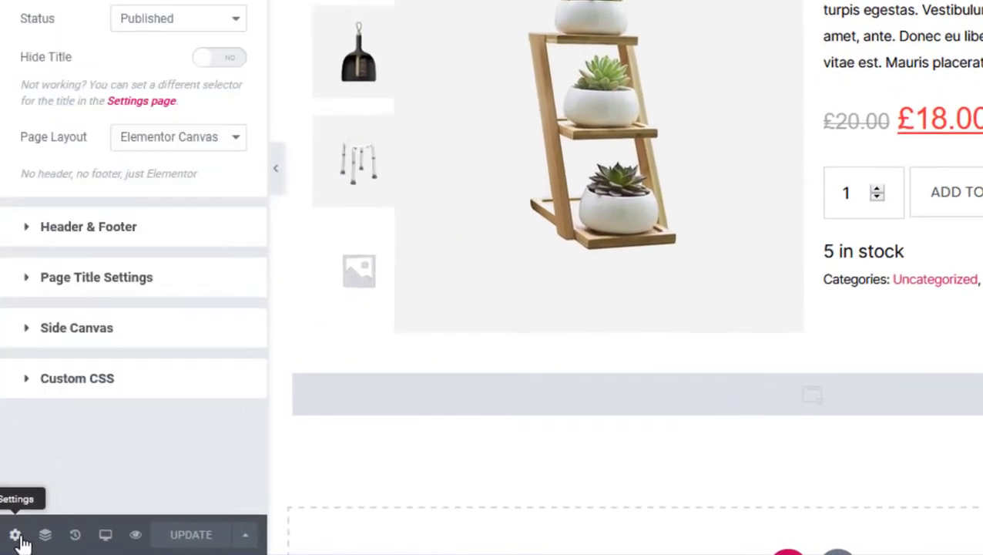
left_click(162, 147)
left_click(164, 164)
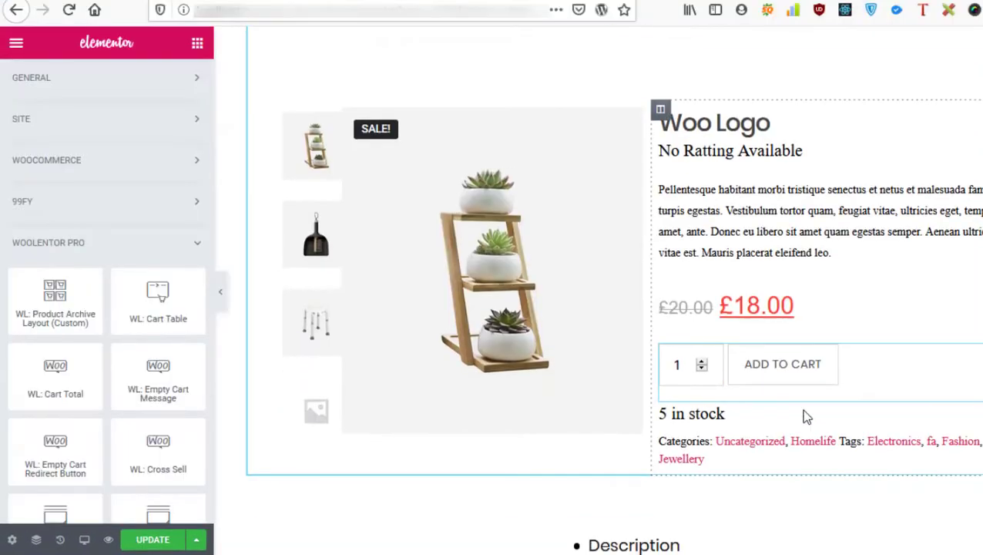
Find the Image widget and place it in the empty section below the product description
scroll(812, 414, "down", 6)
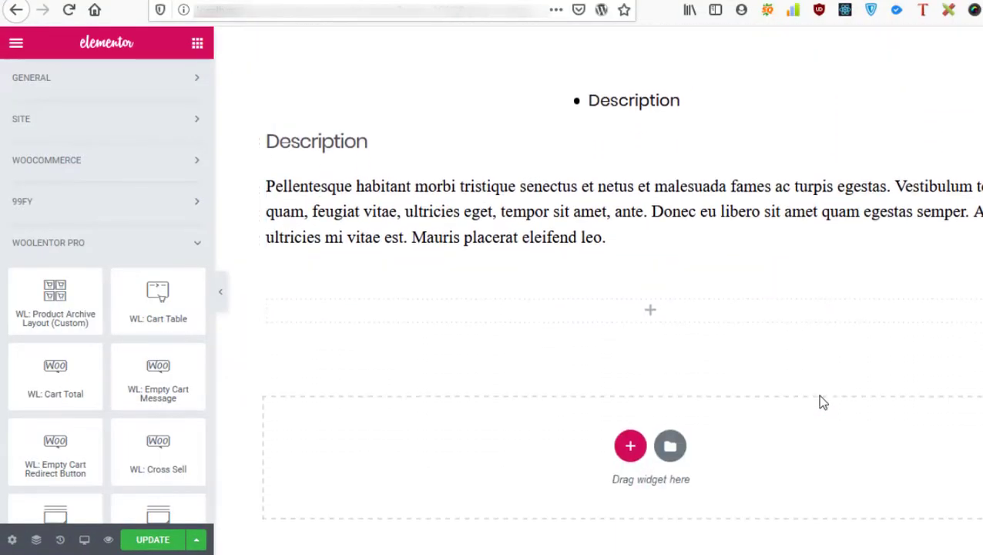
left_click(652, 312)
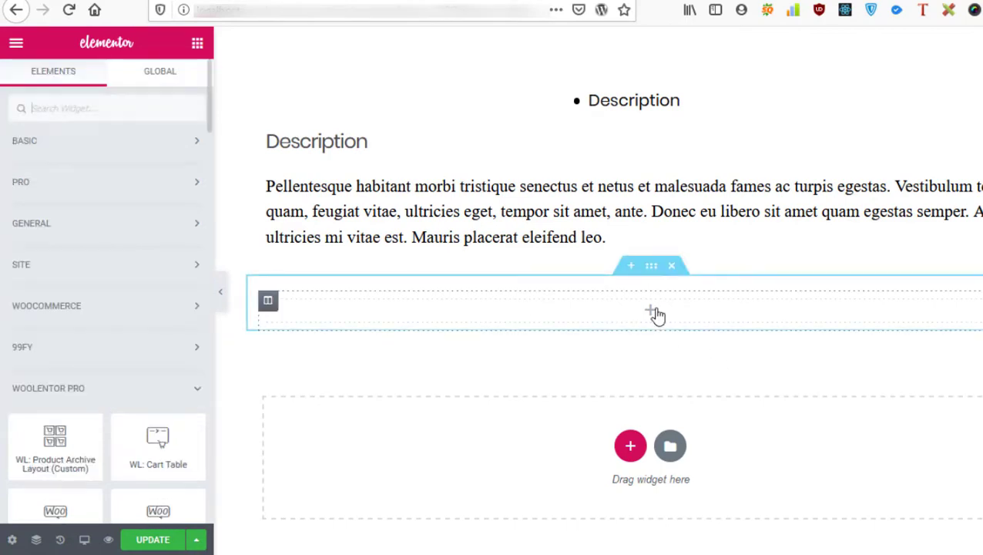
left_click(63, 107)
type("image")
left_click_drag(58, 155, 625, 324)
Insert the Combo Offer banner image from the media library into the Image widget and set its image size to Full
left_click(132, 213)
left_click(123, 233)
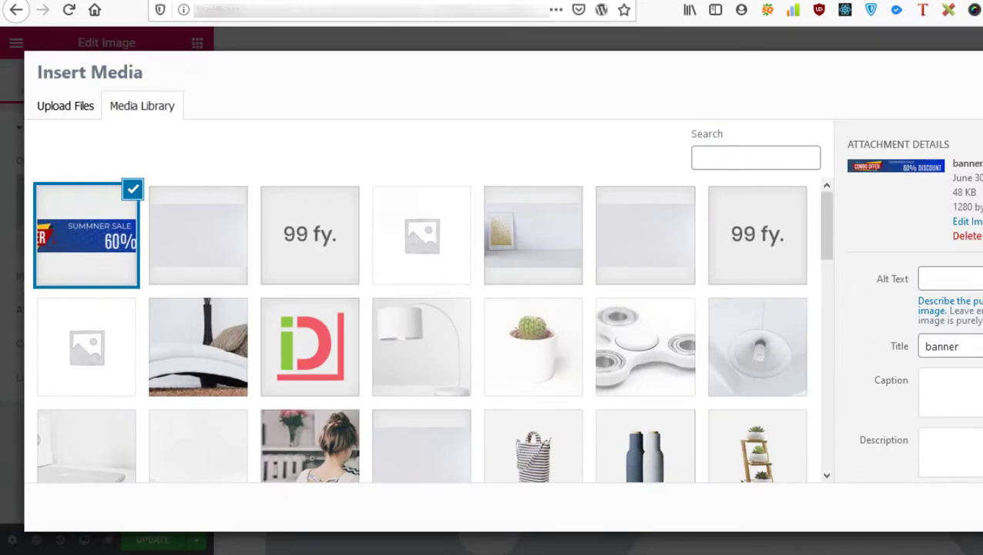
left_click(932, 508)
left_click(144, 275)
left_click(197, 545)
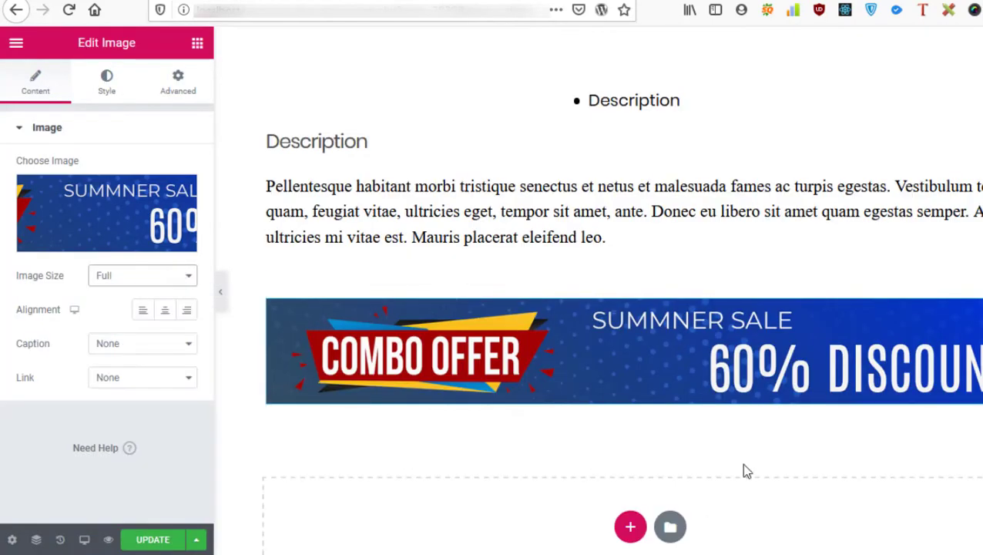
Add a single-column section below the banner image and place a Video widget in it
left_click(623, 530)
scroll(518, 511, "down", 1)
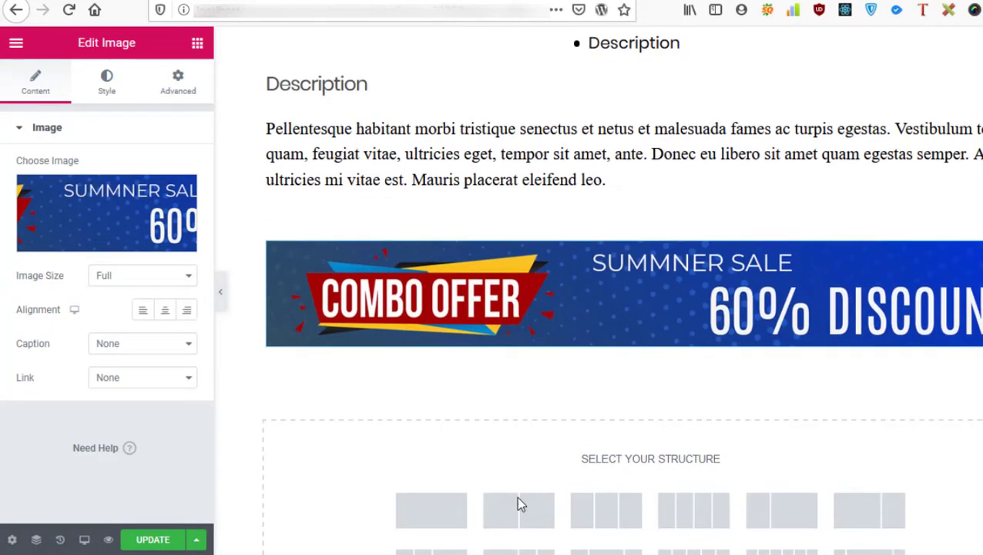
left_click(431, 497)
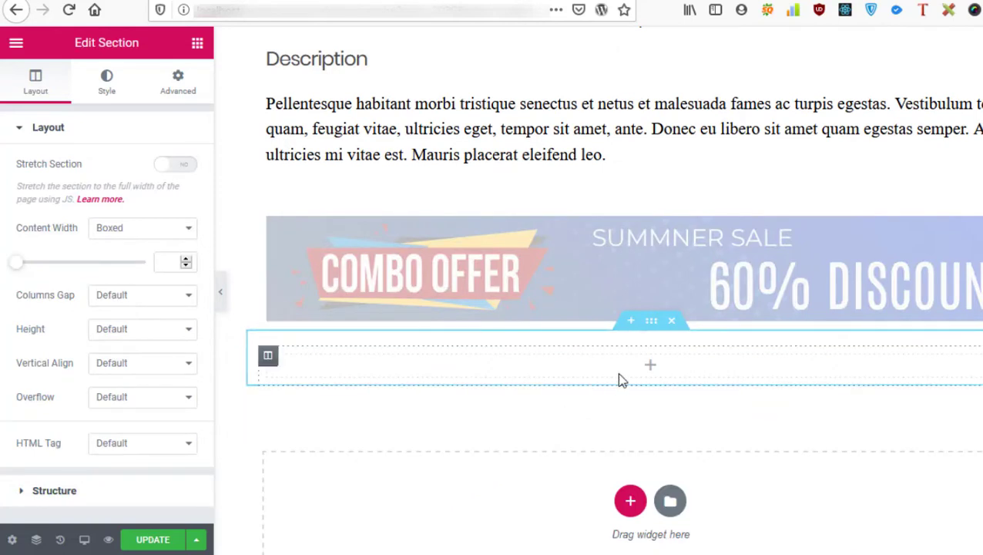
left_click(649, 365)
type("video")
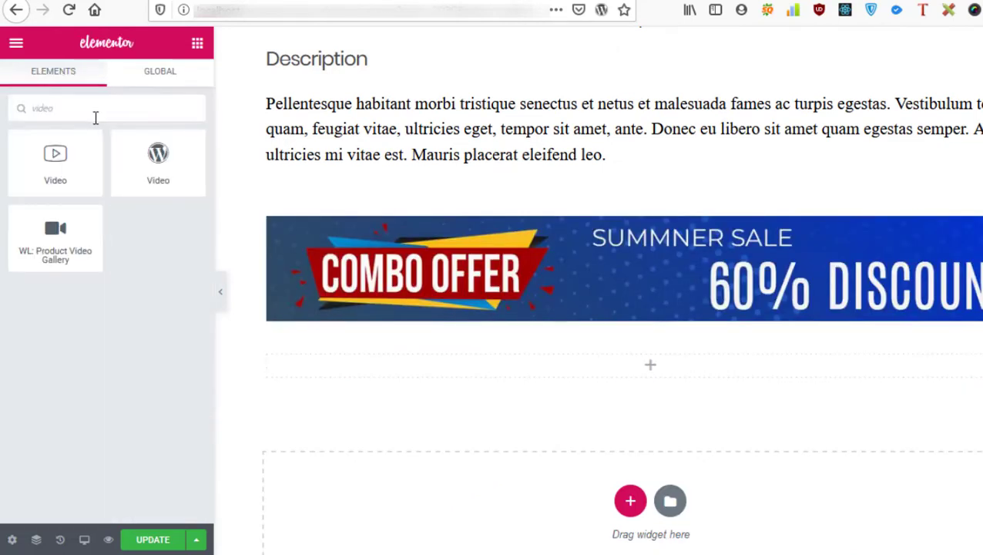
left_click_drag(56, 153, 646, 376)
Add a single-column section below the video and place an Accordion widget in it
scroll(704, 426, "down", 3)
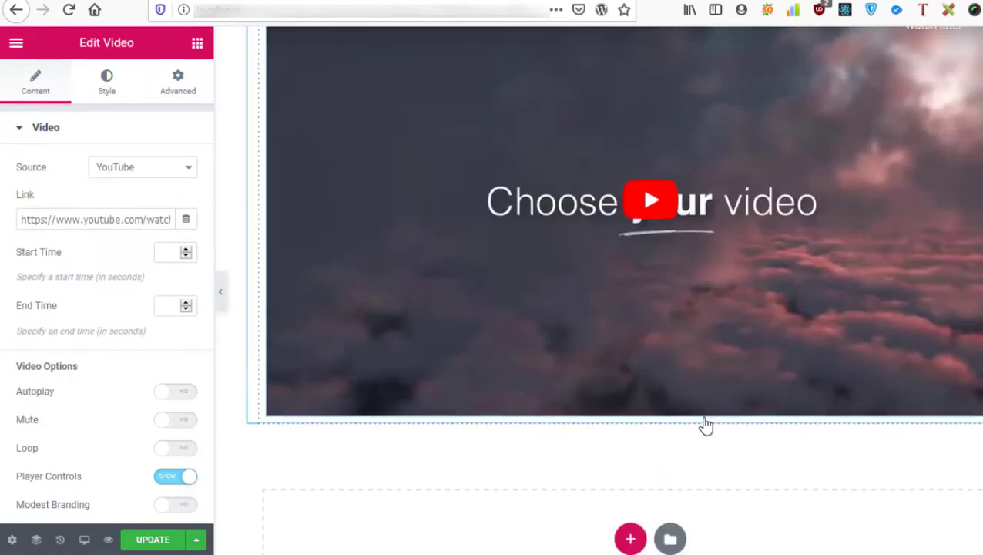
scroll(692, 416, "down", 1)
left_click(632, 332)
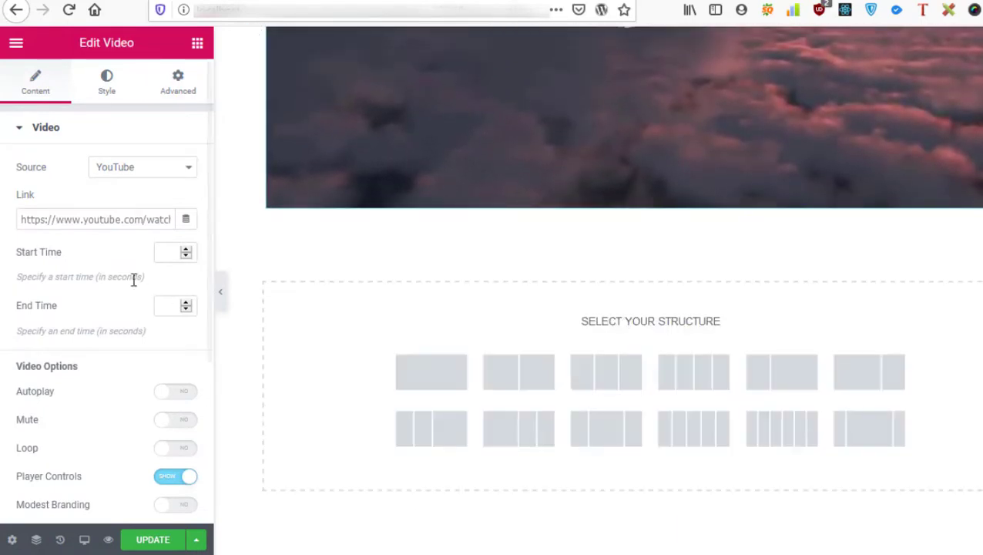
left_click(424, 378)
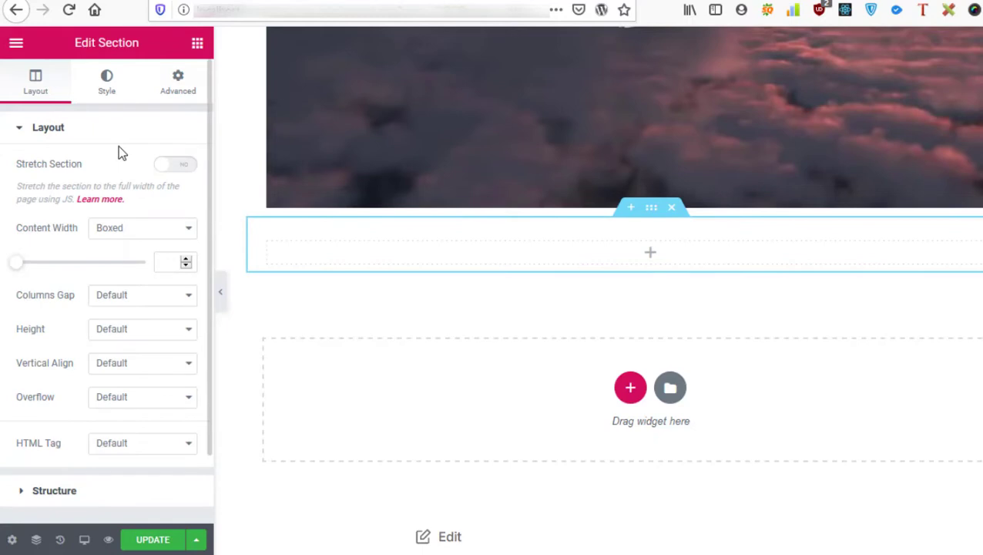
left_click(197, 43)
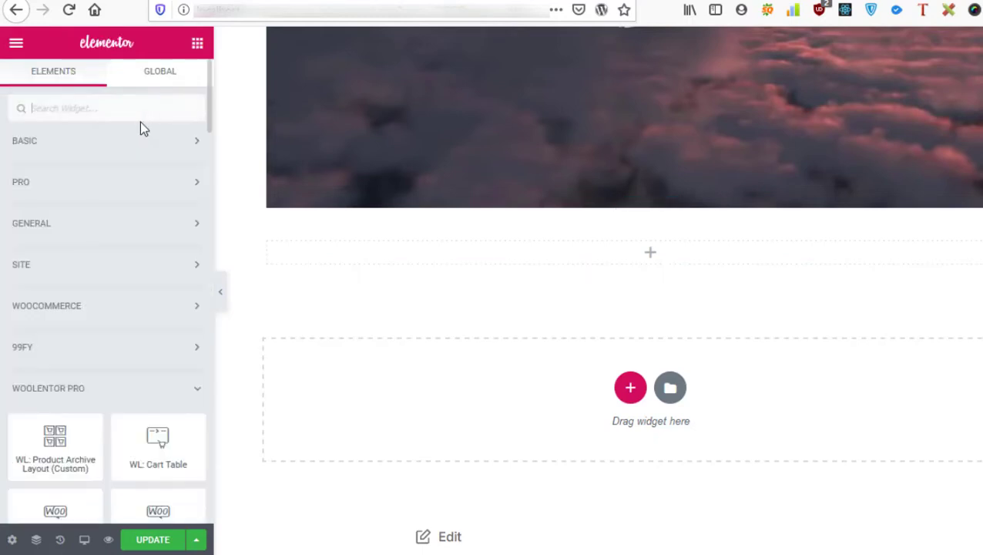
type("acc")
left_click_drag(158, 161, 641, 243)
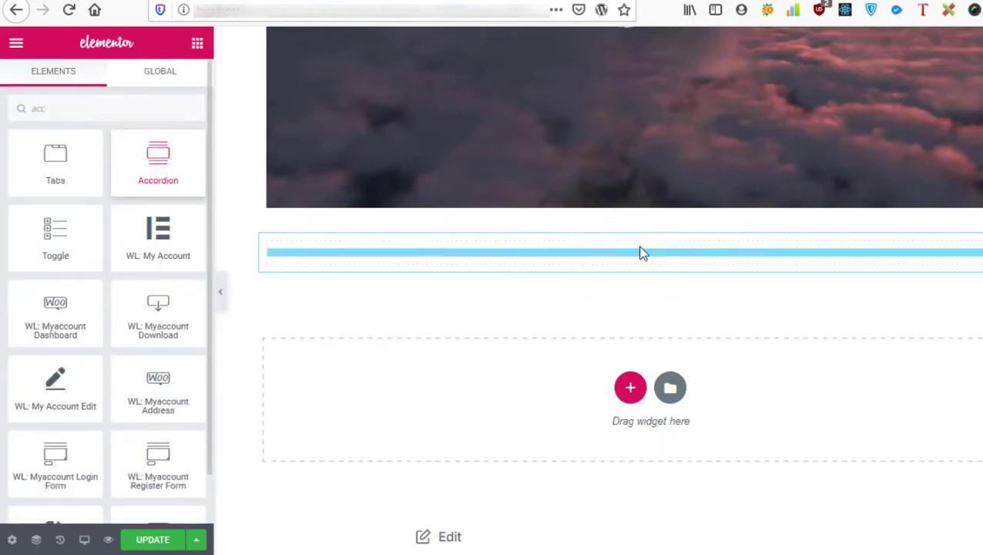
left_click(310, 263)
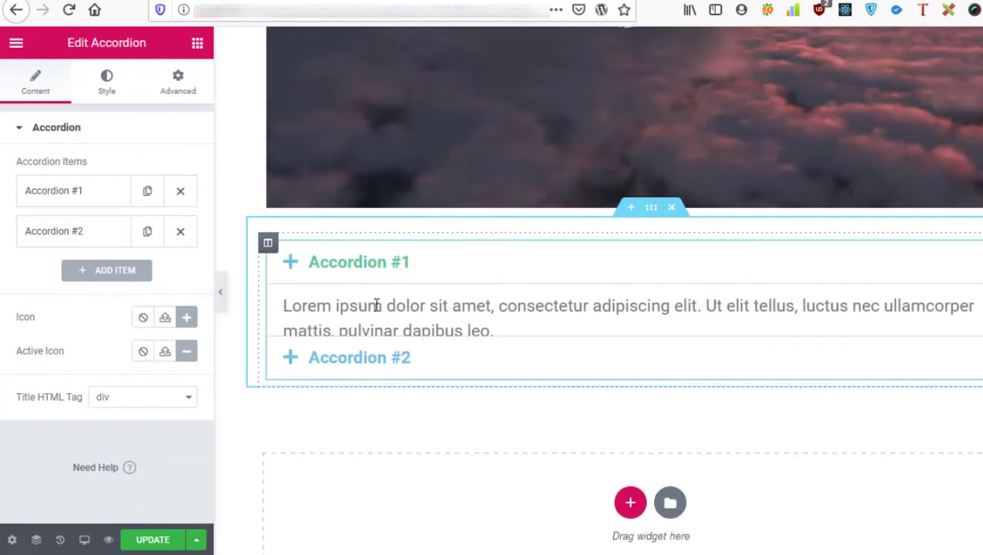
left_click(378, 313)
left_click(379, 318)
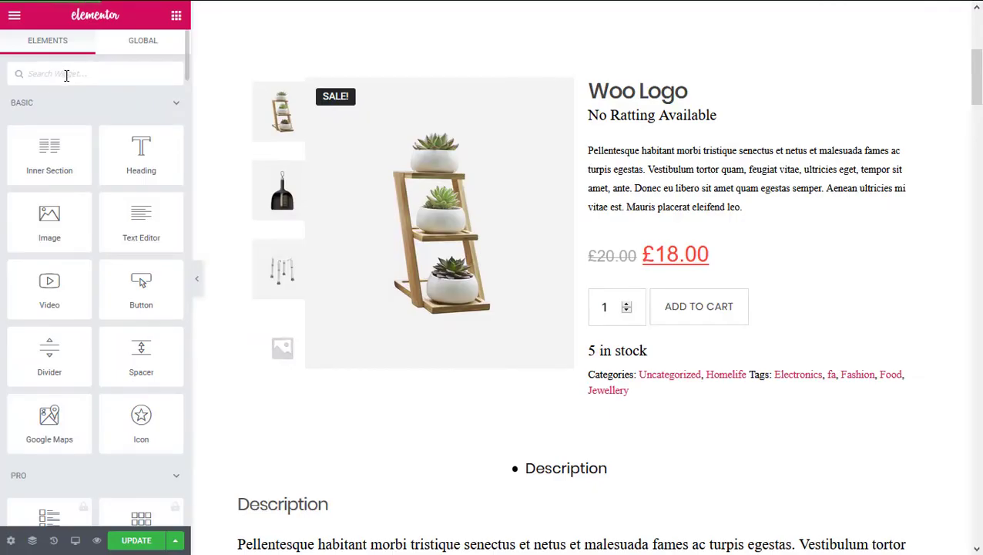
Place a WL: Qr Code widget below the product categories and tags and enable its Add to Cart URL option
left_click(65, 75)
type("qr")
left_click_drag(48, 113, 688, 393)
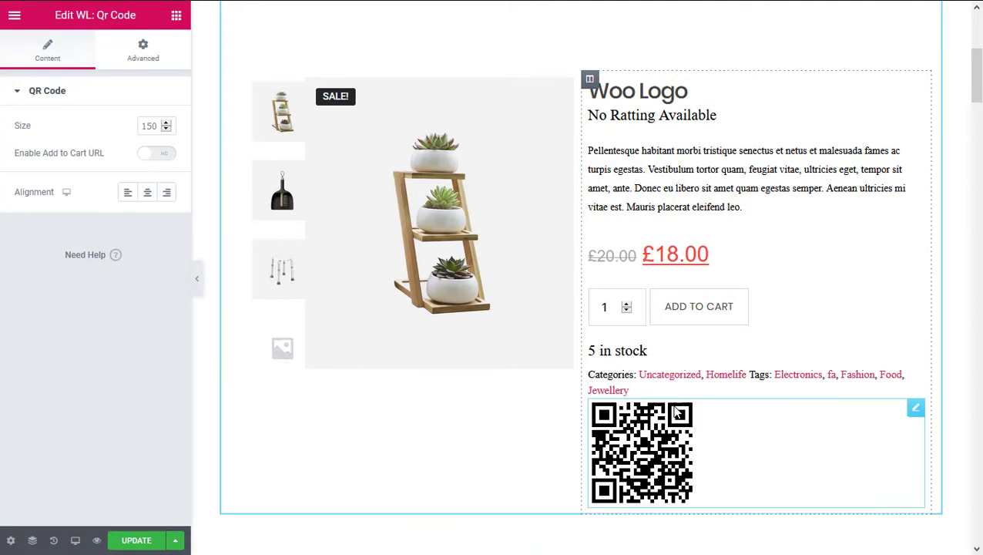
scroll(808, 443, "down", 1)
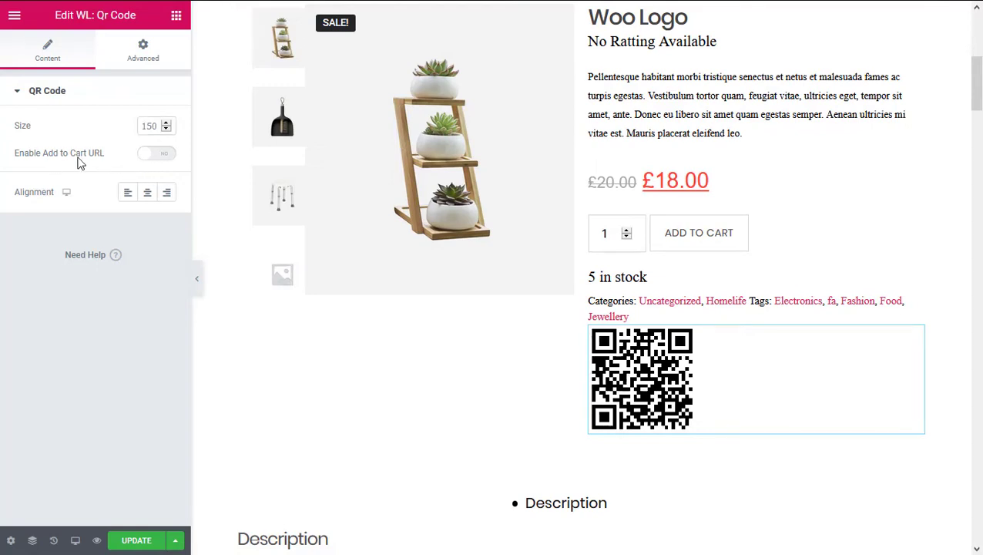
left_click(154, 153)
scroll(325, 396, "down", 2)
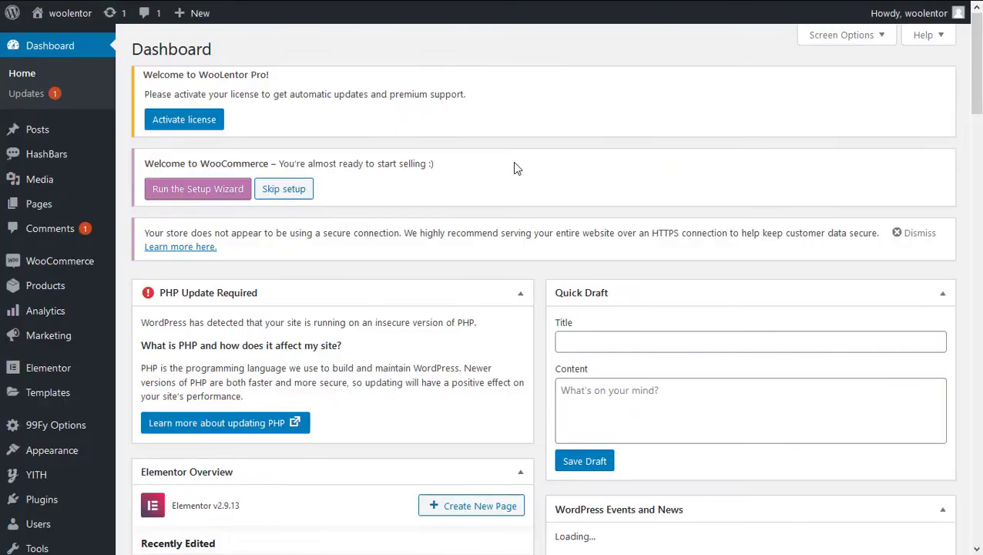
Set the Single Product Template to "Product details page -> Product Details Style Four (page)" in the WooLentor settings and save
scroll(453, 192, "down", 5)
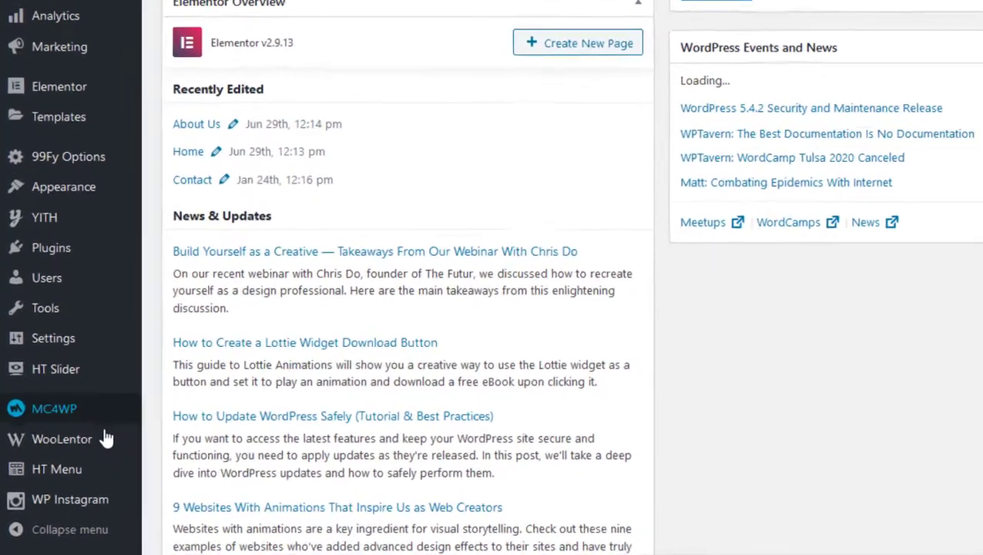
mouse_move(83, 426)
left_click(194, 426)
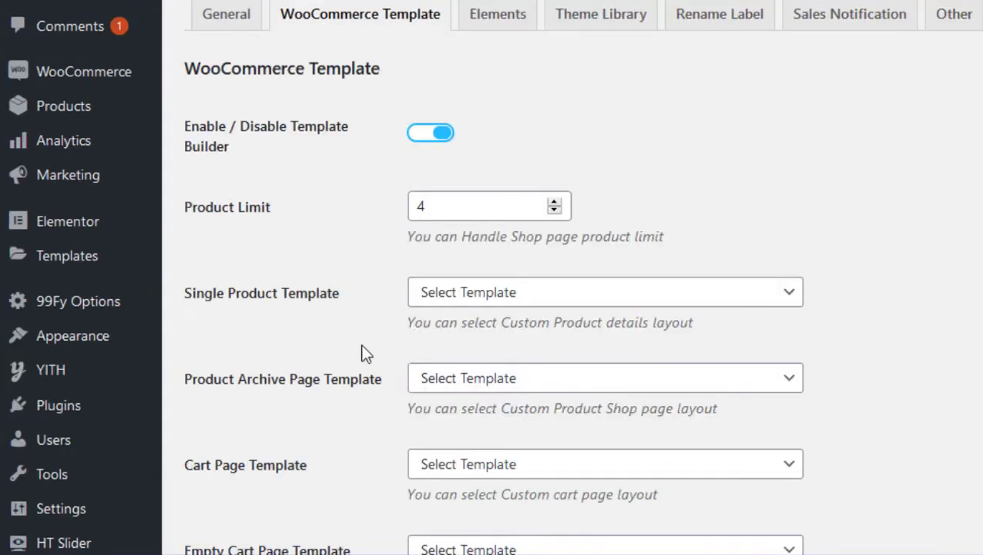
left_click(472, 301)
left_click(555, 351)
scroll(686, 411, "down", 6)
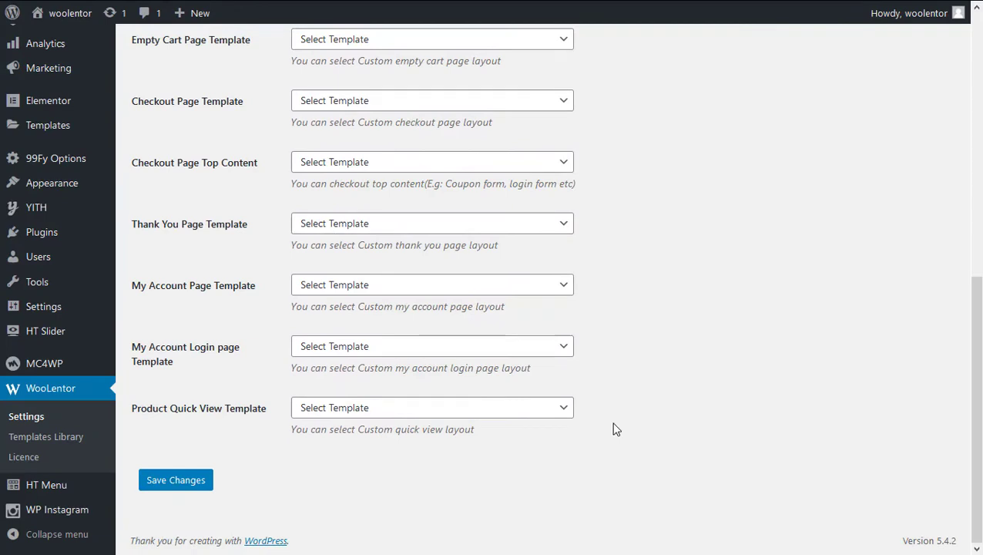
left_click(177, 483)
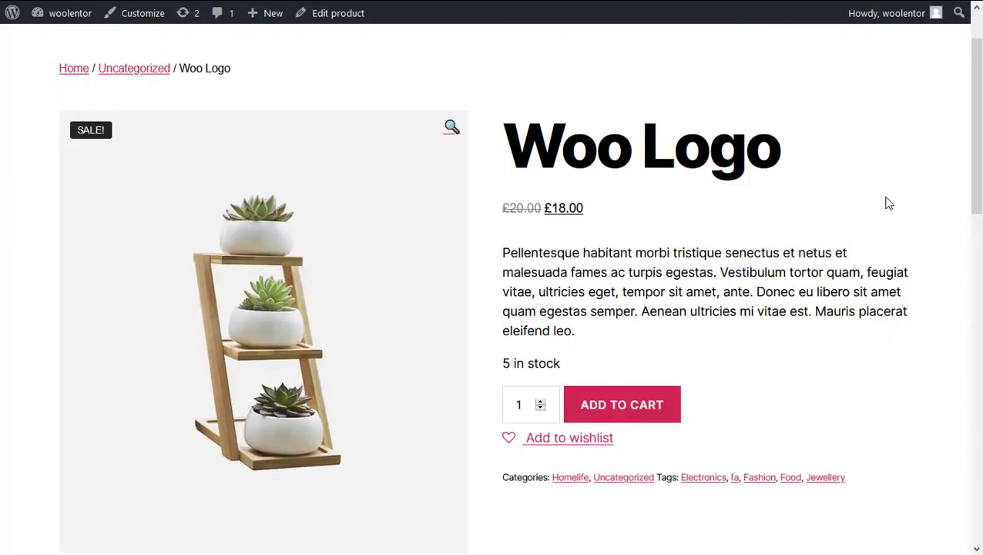
Reload the Woo Logo product page and review its layout down to the accordion, returning to the page's beginning
right_click(885, 200)
left_click(913, 212)
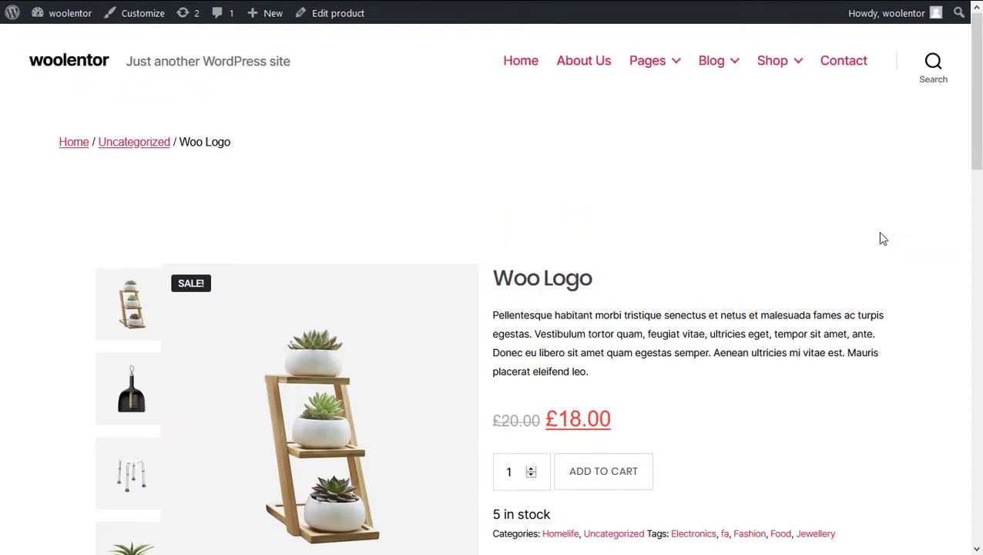
scroll(879, 233, "down", 3)
scroll(882, 238, "down", 9)
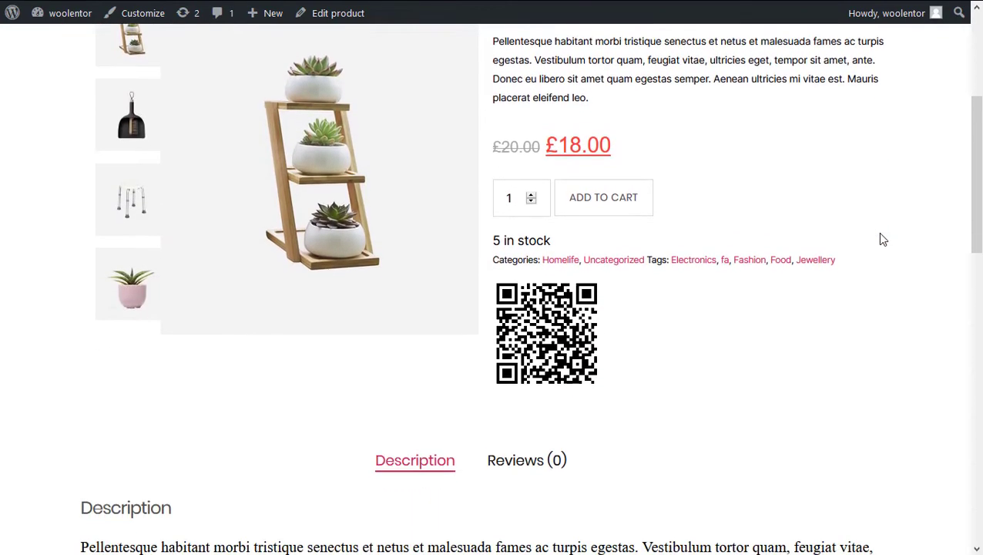
scroll(919, 373, "down", 4)
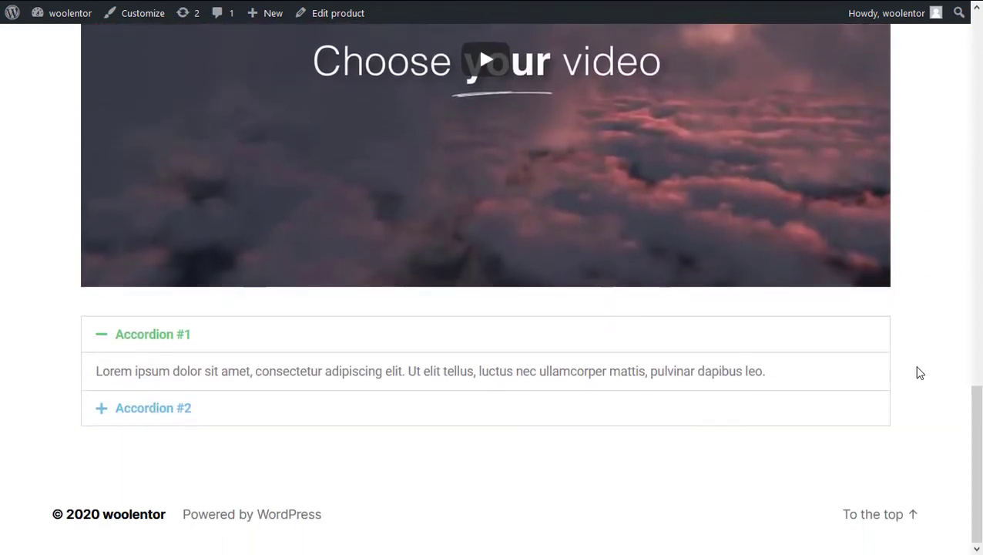
left_click(896, 516)
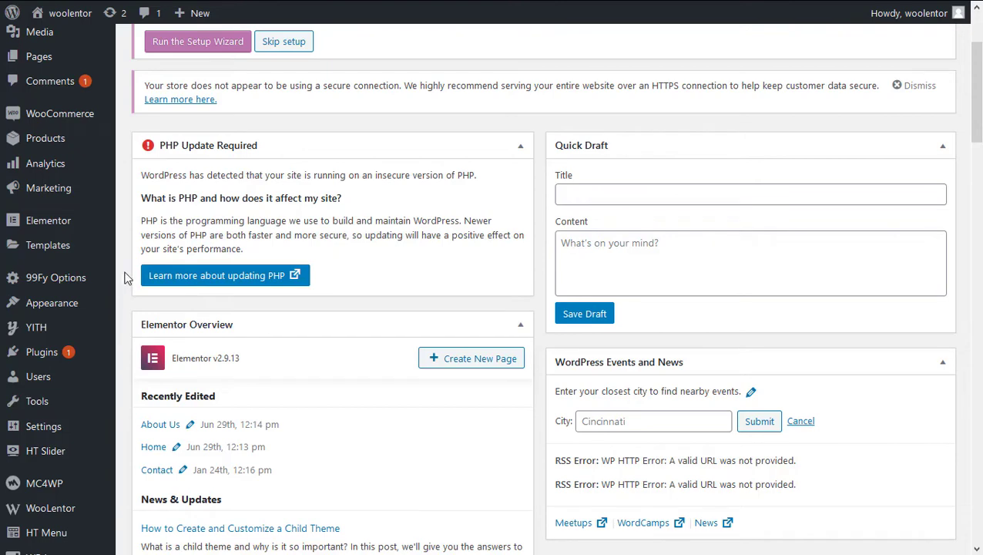
Create a new Elementor template of type Page named "new product page"
mouse_move(75, 246)
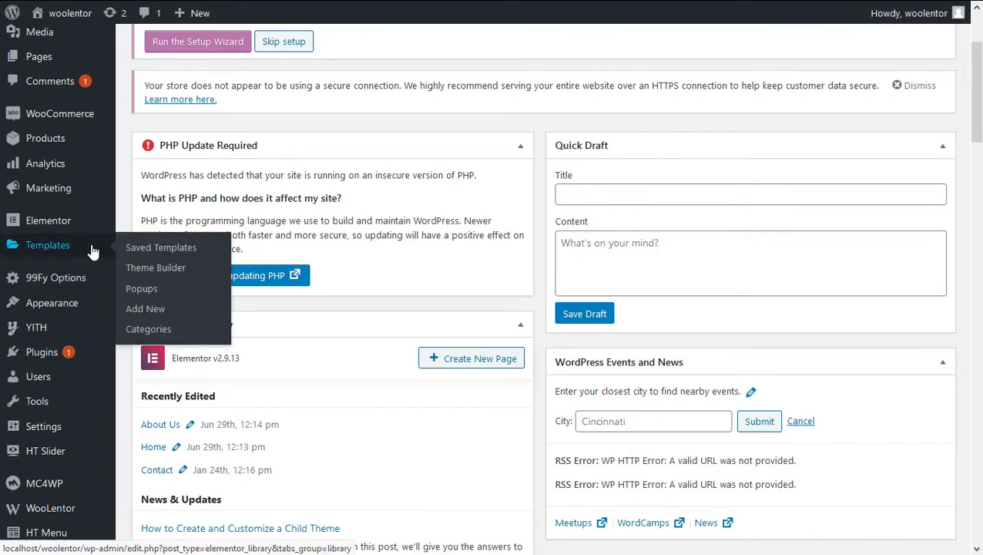
left_click(142, 316)
left_click(581, 274)
left_click(584, 319)
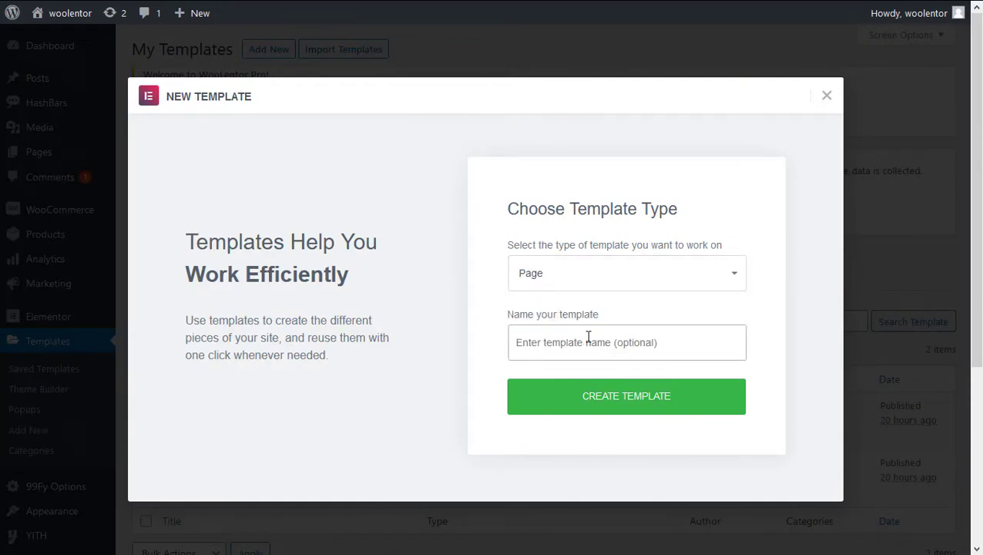
left_click(588, 336)
type("new")
left_click(582, 370)
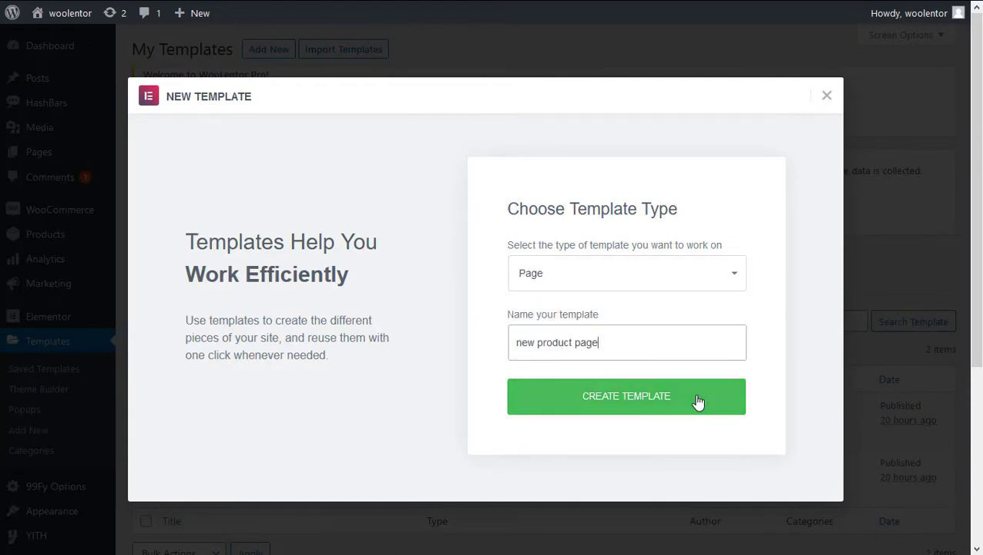
left_click(624, 396)
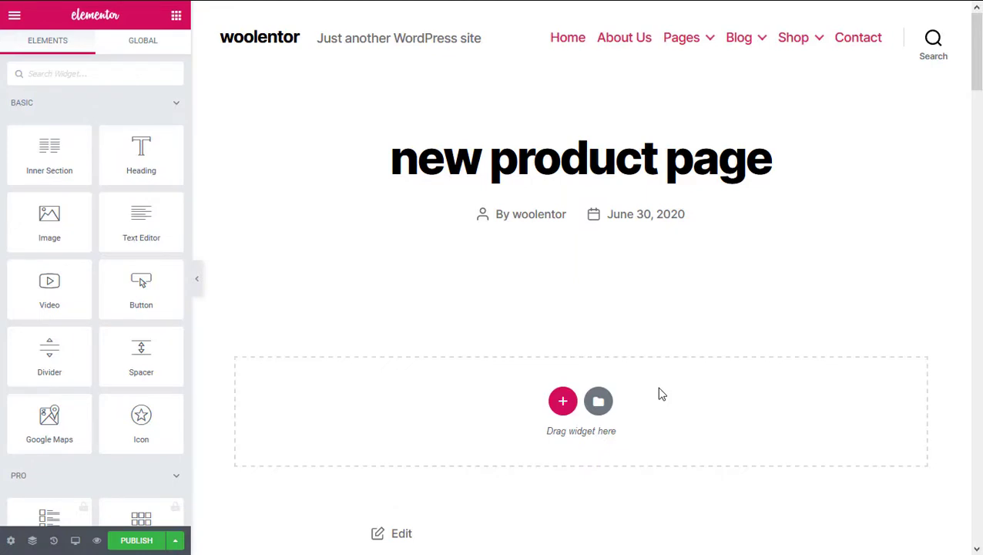
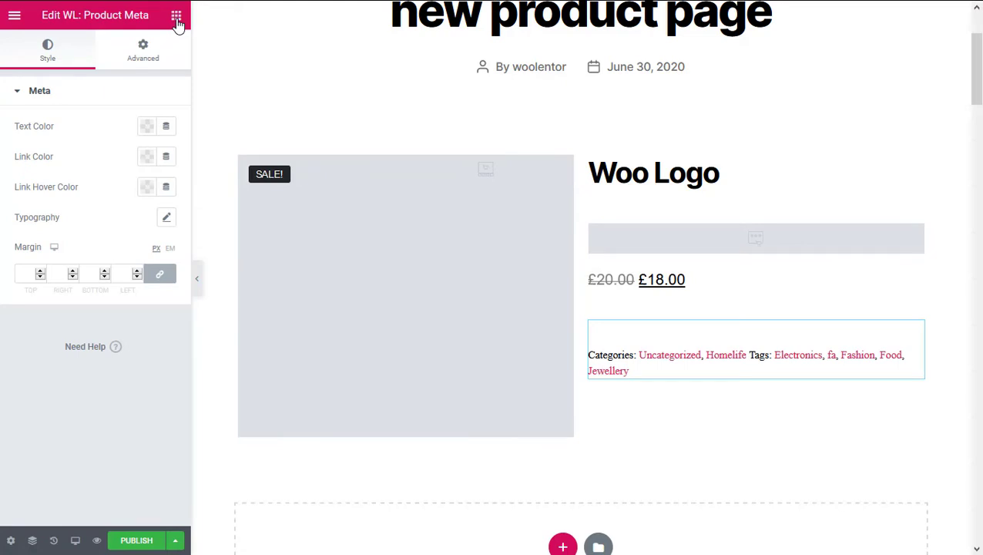
Place a WL: Add To cart widget between the product price and the categories and tags
left_click(176, 16)
left_click(62, 76)
type("add to")
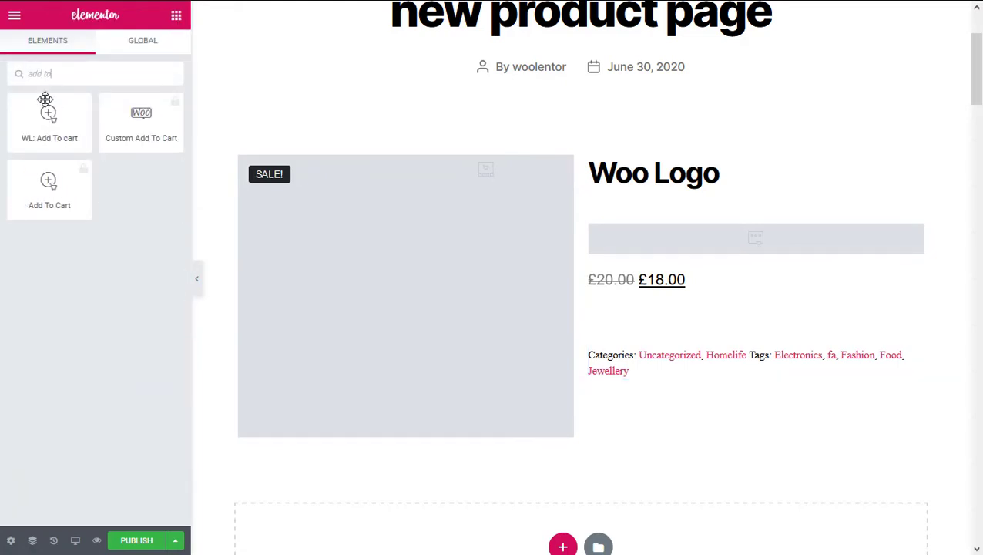
left_click_drag(46, 98, 738, 342)
scroll(595, 326, "down", 1)
Place a WL: Product Short Description widget between the product price and the add-to-cart area
left_click(176, 15)
left_click(62, 73)
type("product")
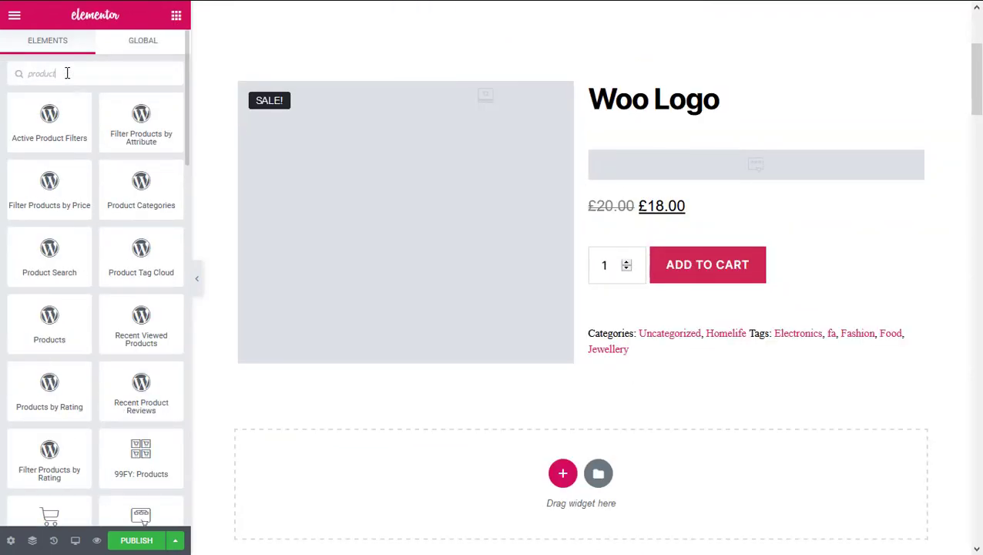
scroll(92, 309, "down", 5)
left_click_drag(138, 369, 701, 246)
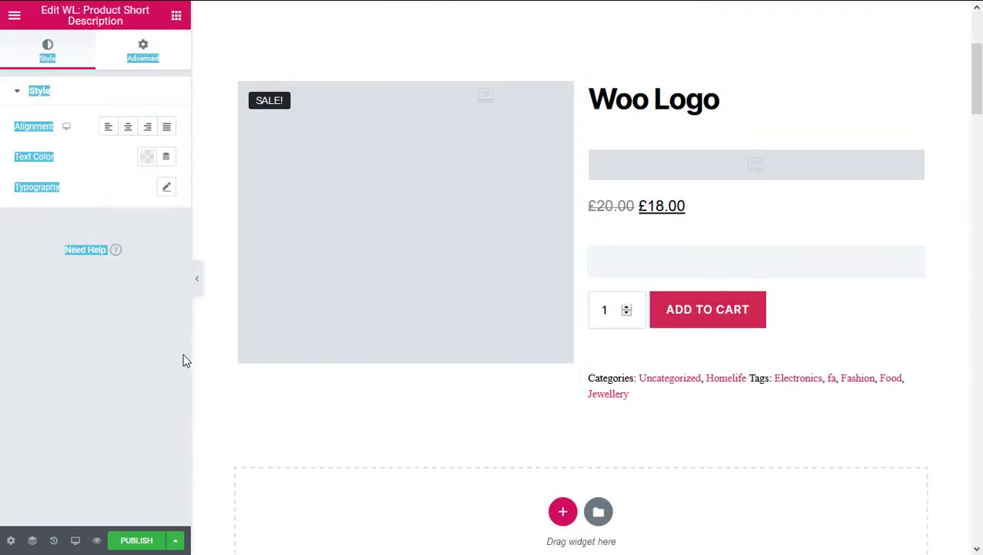
Add a single-column section below the product information and place a WL: Product Data Tabs widget in it
scroll(670, 368, "down", 3)
left_click(563, 410)
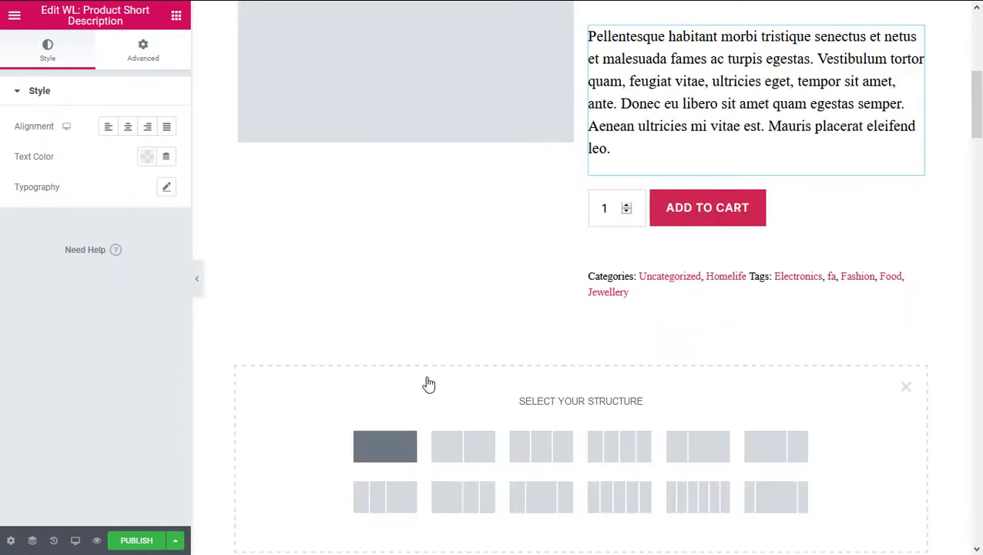
left_click(384, 446)
left_click(176, 16)
left_click(81, 74)
type("product")
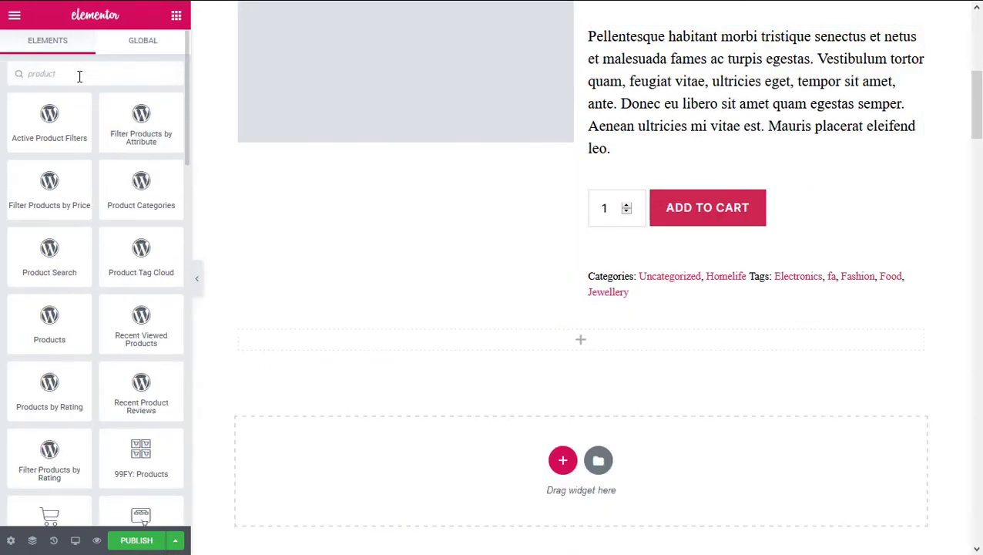
type(" ta")
left_click_drag(49, 187, 584, 344)
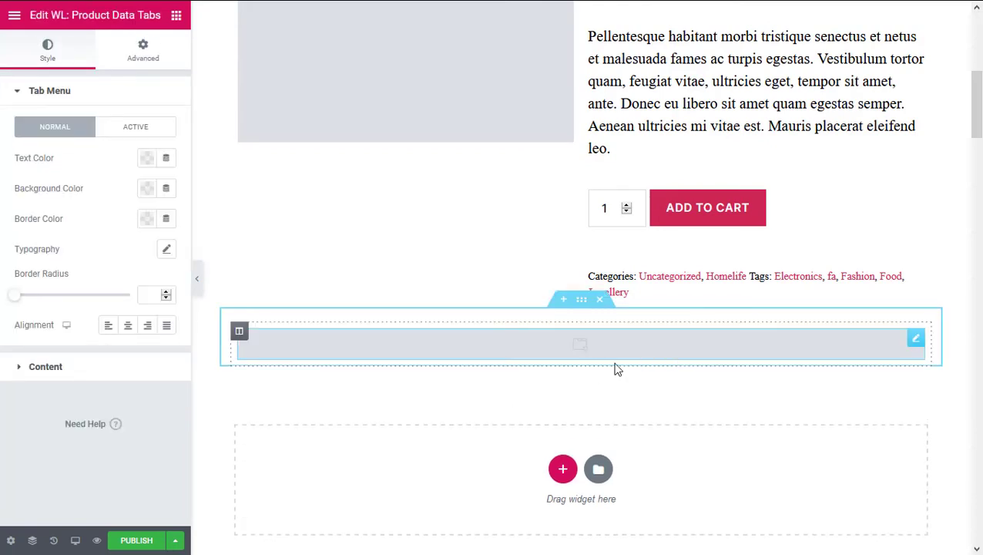
Add a single-column section below the product data tabs and place a WL: Related Product layout ( Custom ) widget in it
left_click(563, 468)
left_click(406, 502)
left_click(177, 15)
type("re")
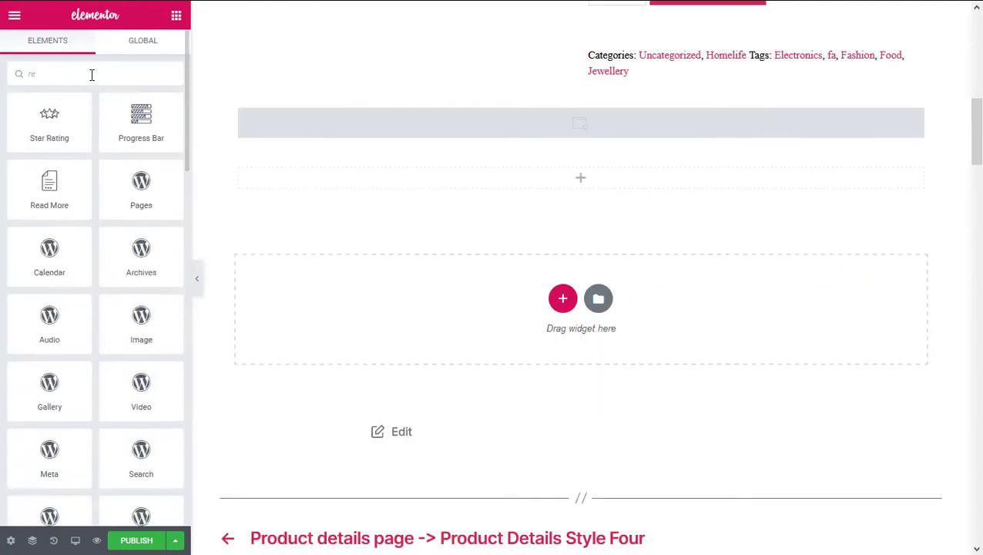
type("lated")
left_click_drag(45, 113, 608, 170)
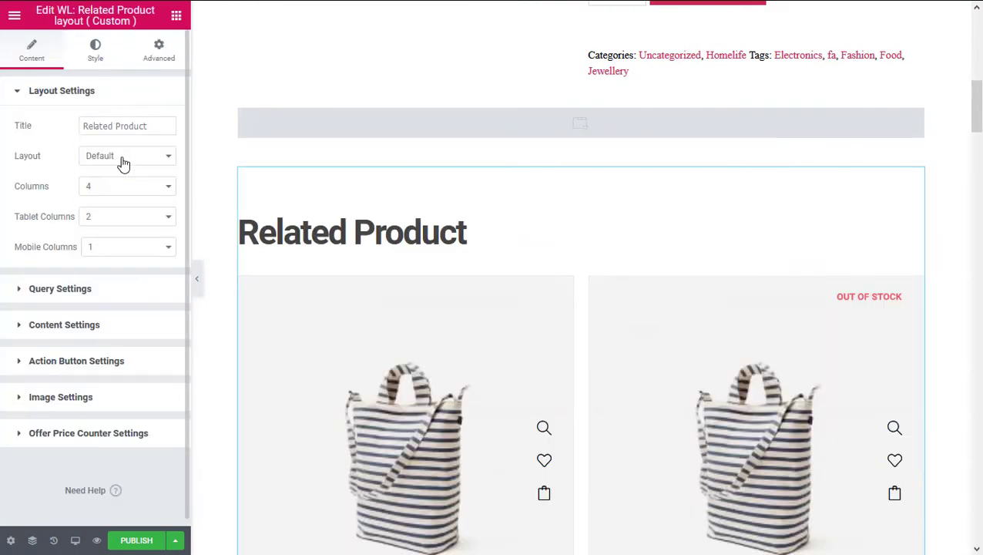
Set the related product widget's layout to Slider and check the resulting page
left_click(123, 157)
left_click(127, 173)
scroll(546, 309, "down", 3)
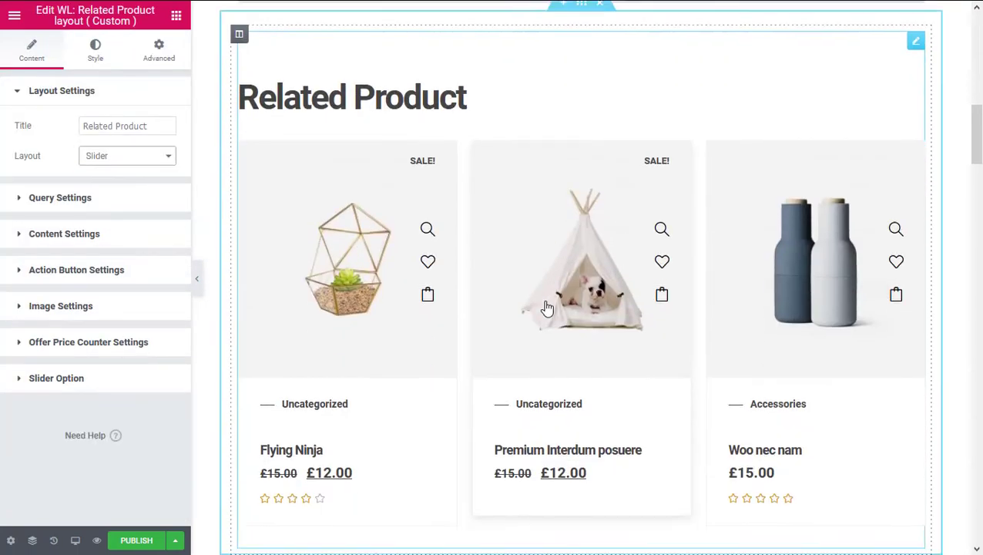
scroll(491, 316, "up", 5)
scroll(472, 300, "up", 5)
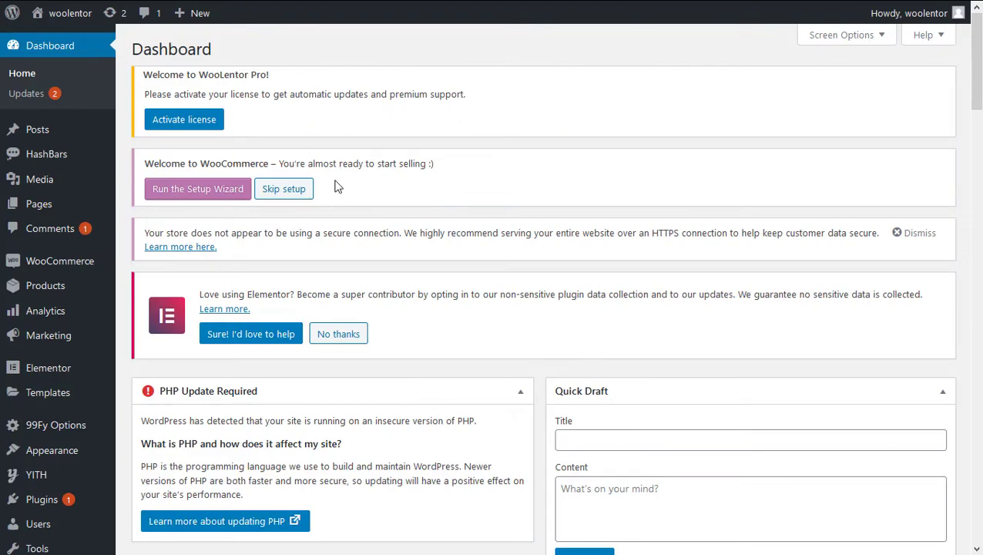
Set the Single Product Template to "new product page (page)" in the WooLentor settings and save the changes
scroll(187, 396, "down", 4)
mouse_move(77, 459)
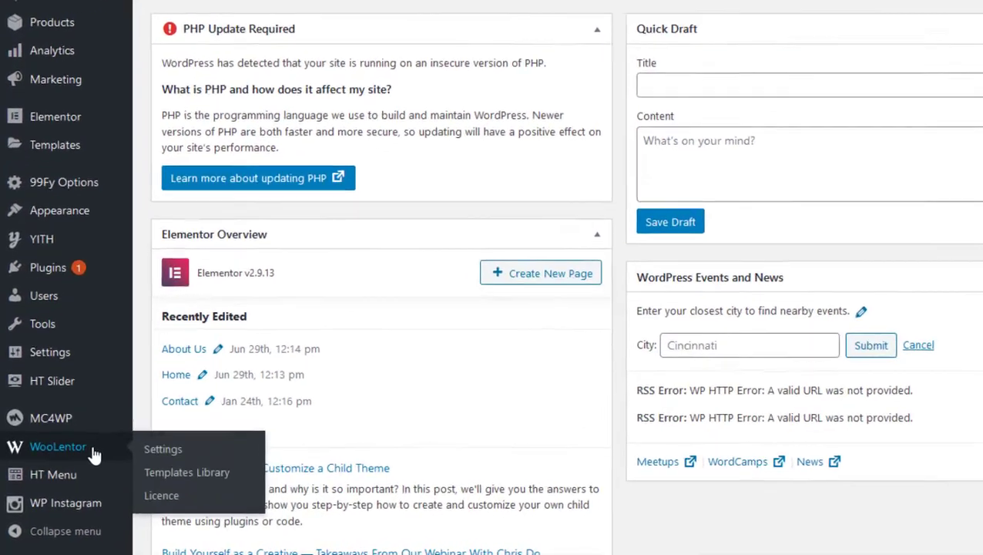
left_click(142, 461)
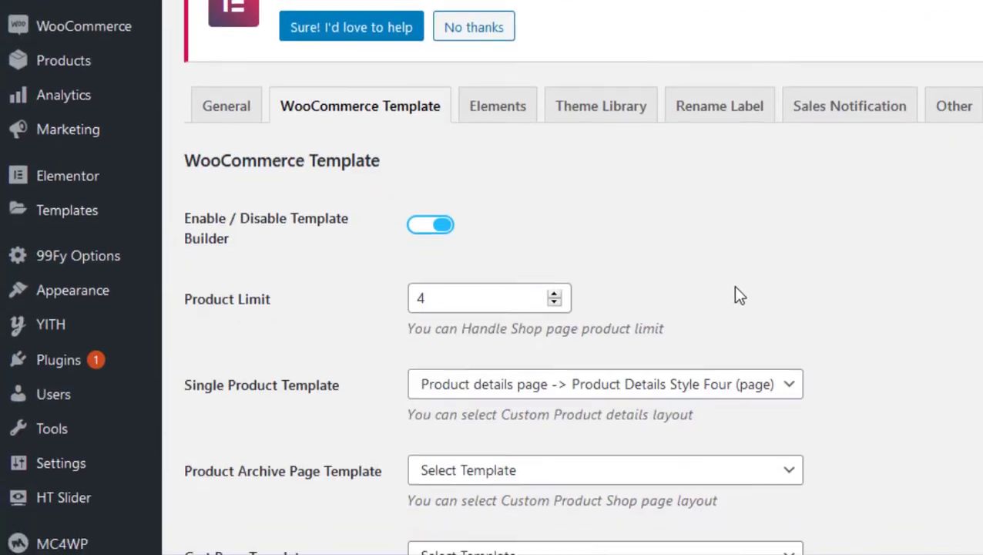
scroll(640, 262, "down", 2)
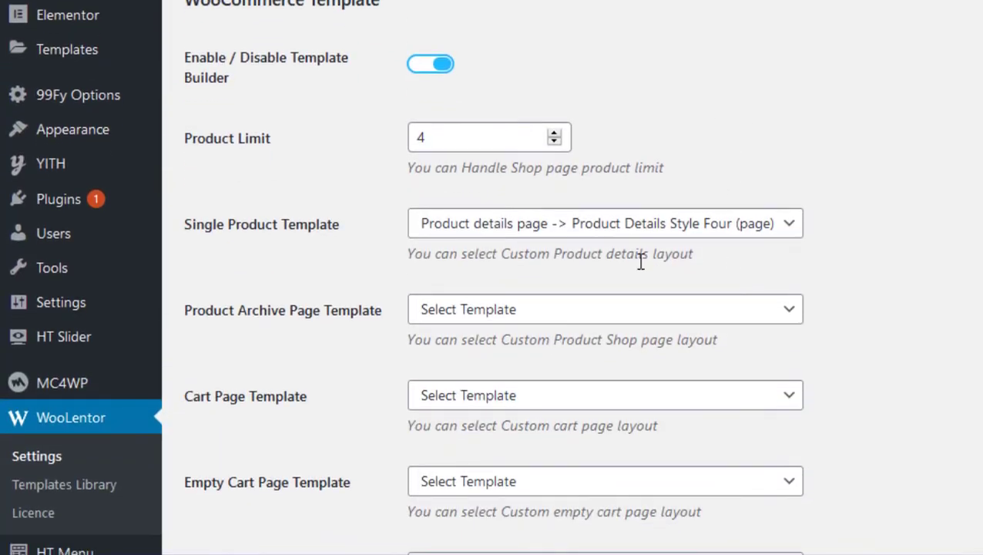
left_click(485, 230)
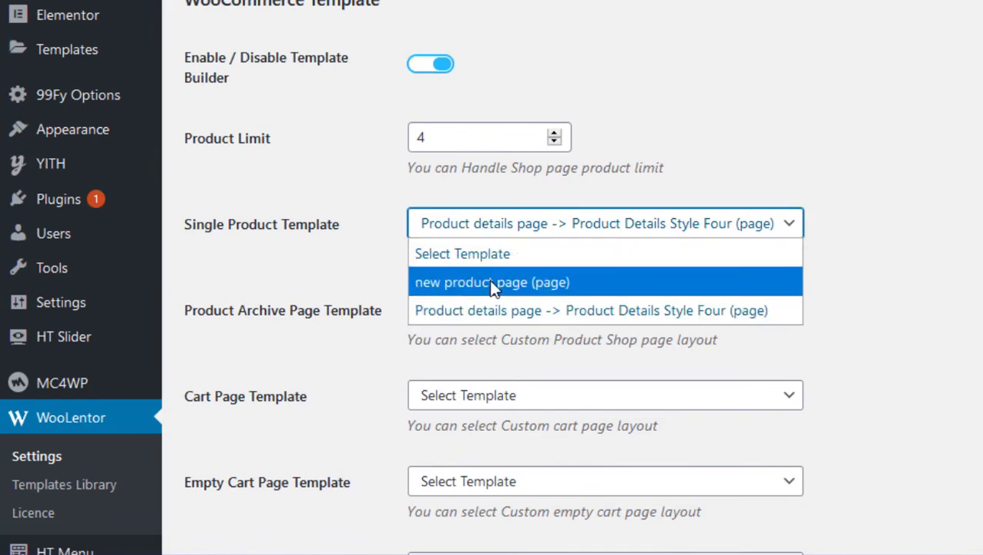
left_click(600, 296)
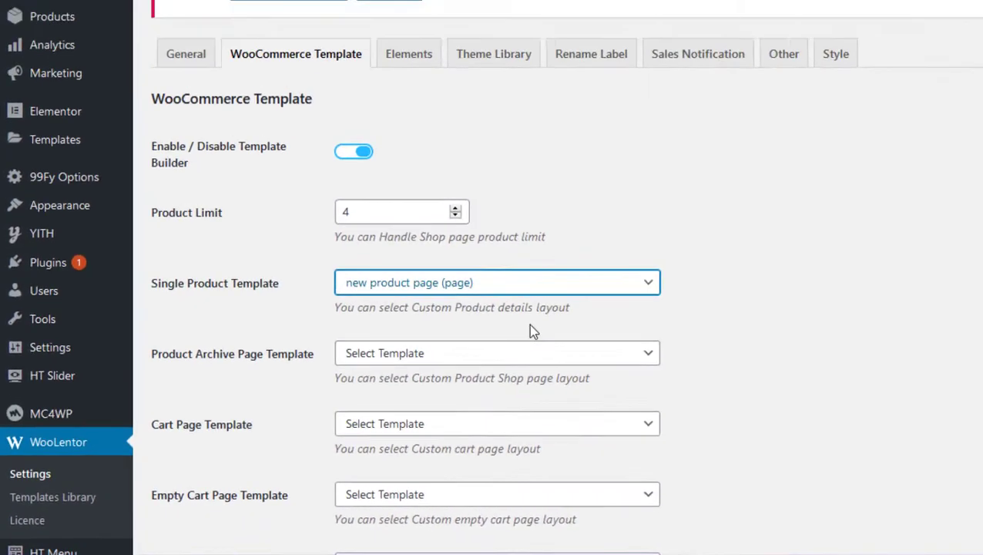
scroll(332, 395, "down", 10)
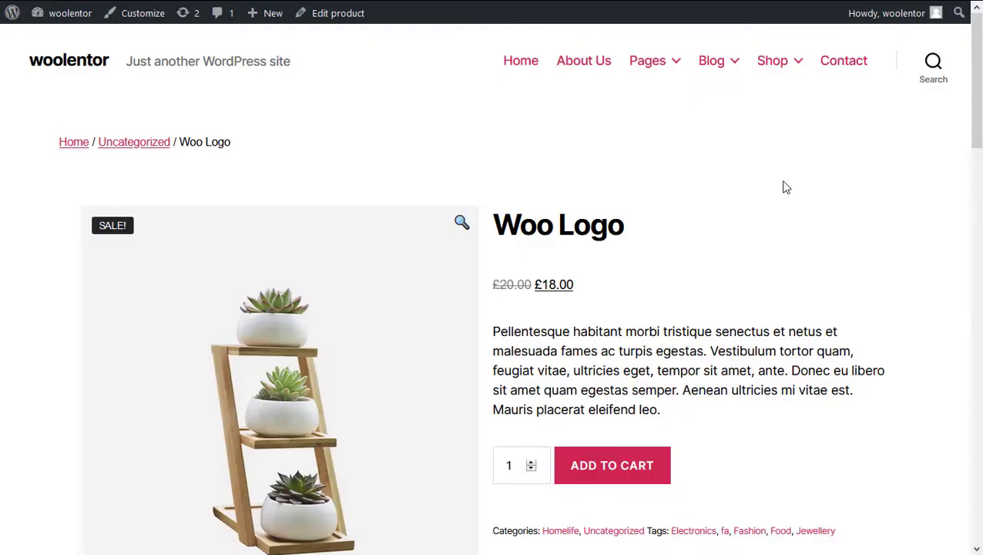
Reload the Woo Logo product page and review its product information, Description and Reviews tabs, and related products
right_click(784, 186)
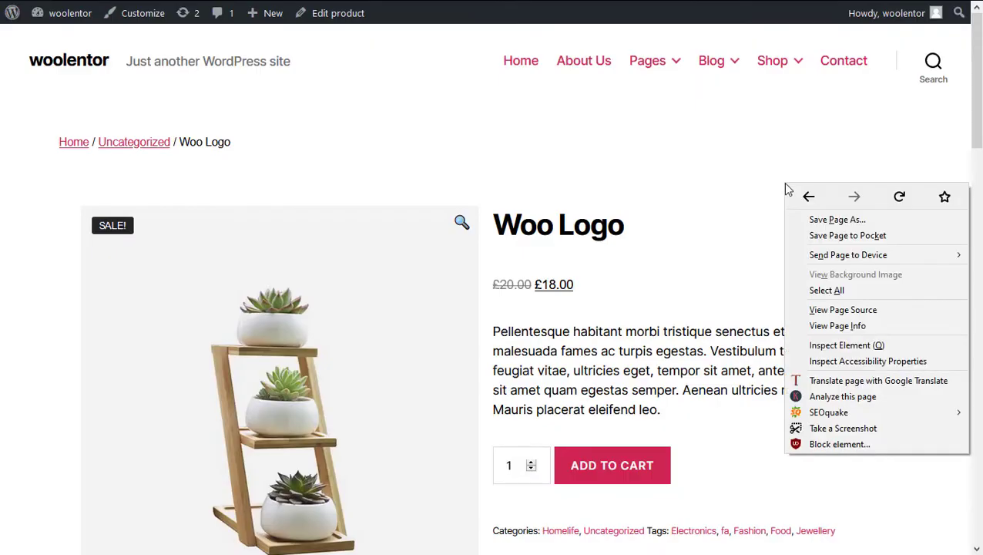
left_click(898, 202)
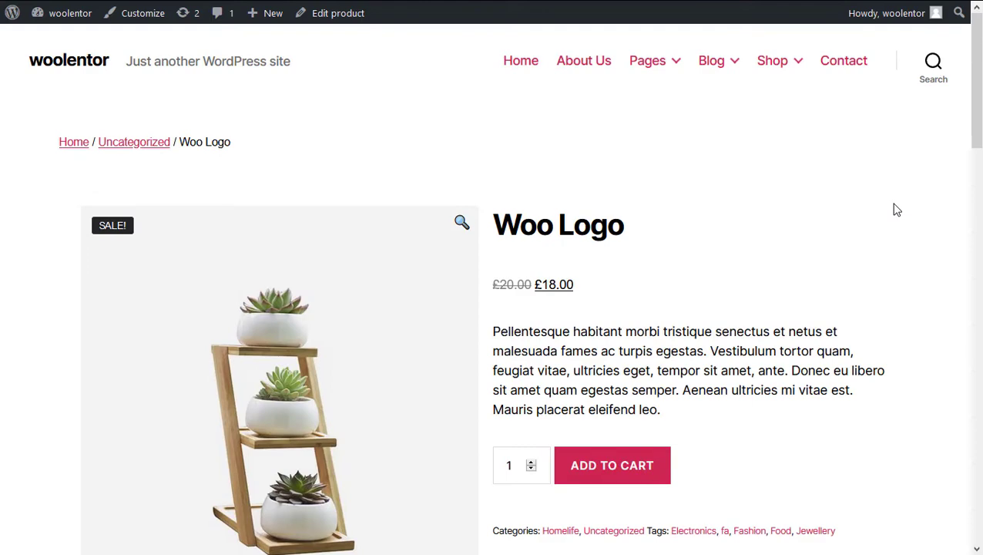
left_click_drag(977, 127, 942, 324)
left_click(114, 111)
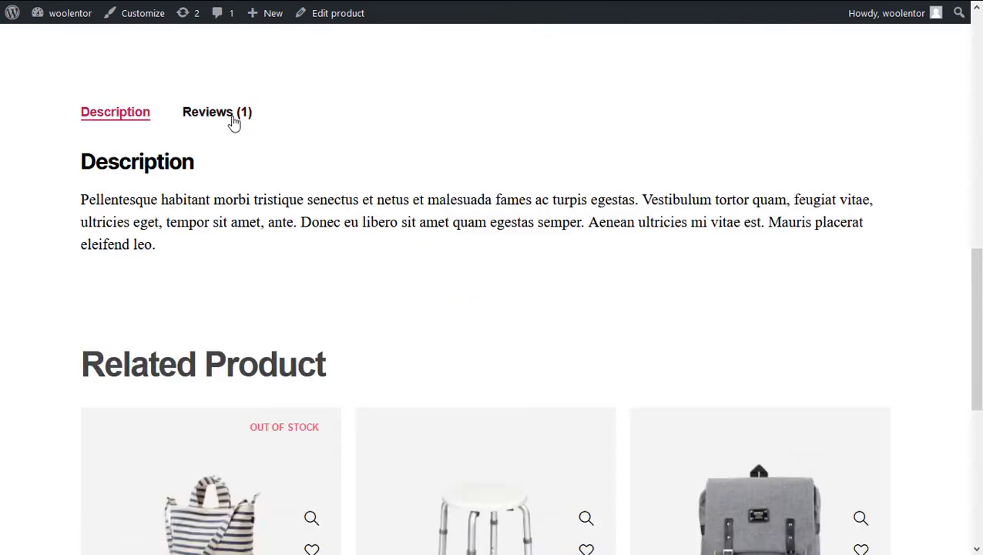
left_click(233, 116)
left_click(114, 117)
scroll(551, 246, "down", 4)
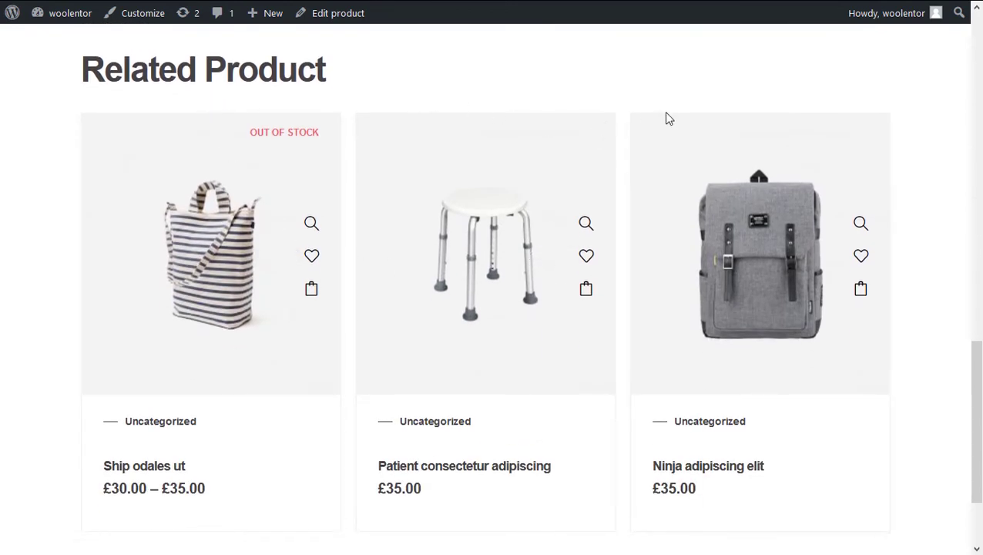
scroll(594, 158, "down", 3)
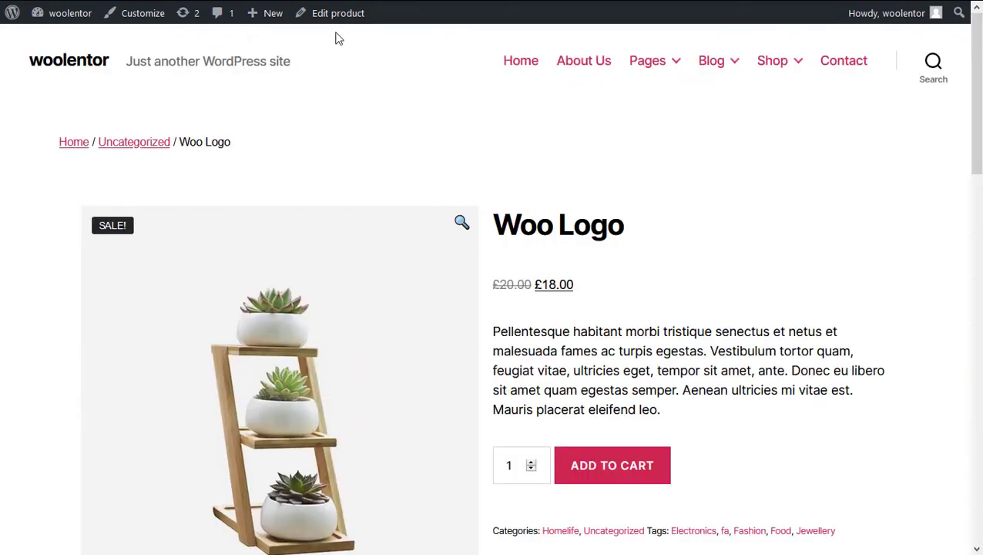
Open the Woo Logo product for editing in a new tab and show the WooLentor settings in its product data
right_click(325, 17)
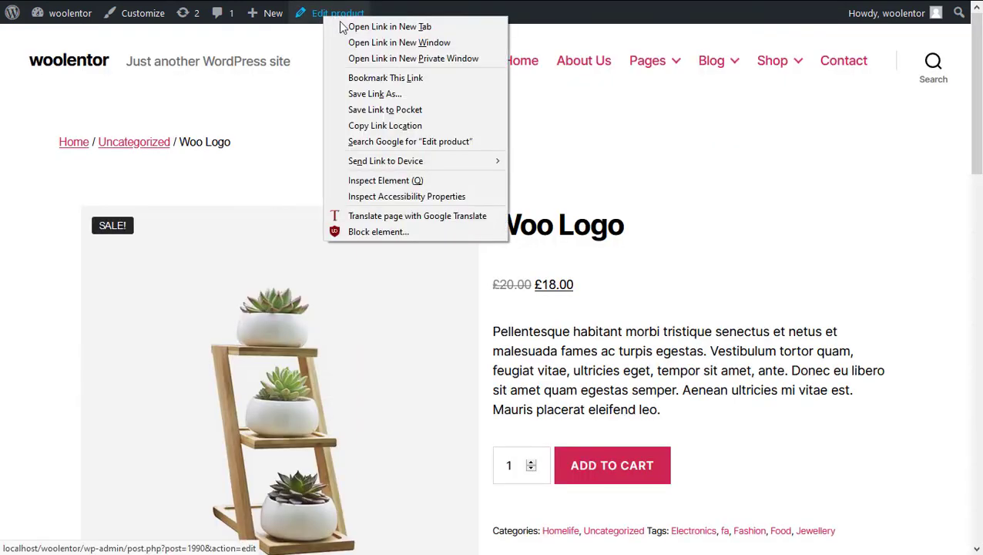
left_click(353, 27)
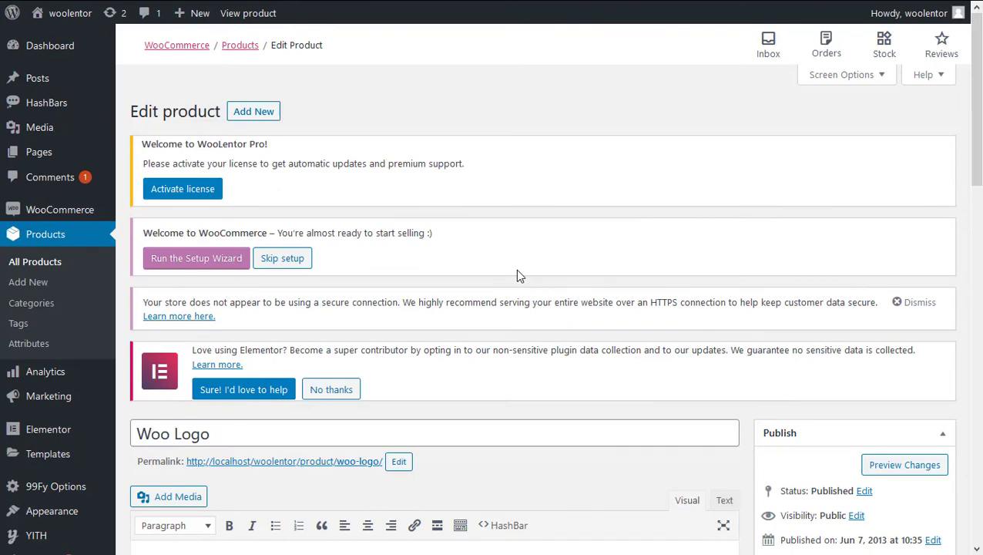
scroll(516, 269, "down", 10)
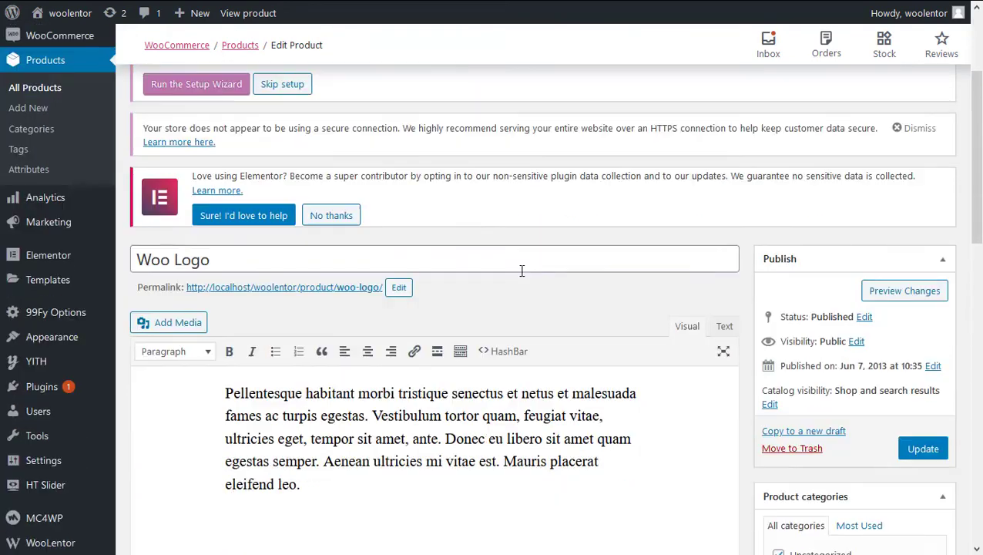
scroll(522, 272, "down", 1)
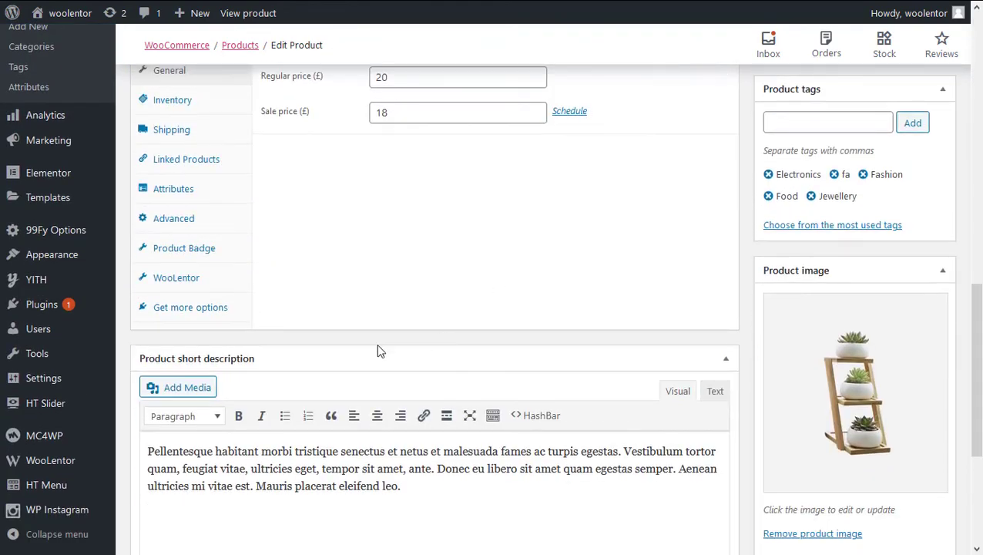
left_click(187, 286)
scroll(395, 331, "up", 2)
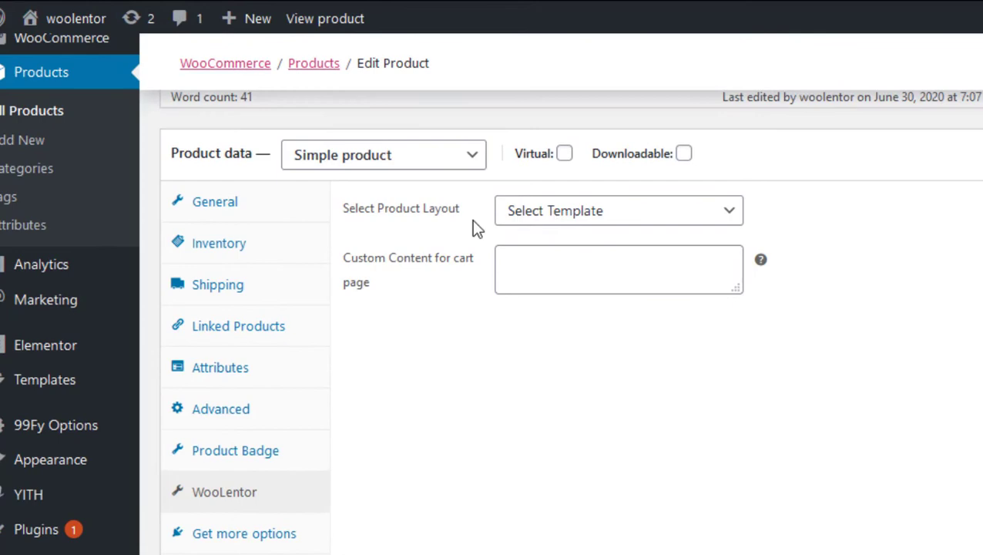
Set the product layout to "Product details page -> Product Details Style Four (page)" and update the product
left_click(447, 156)
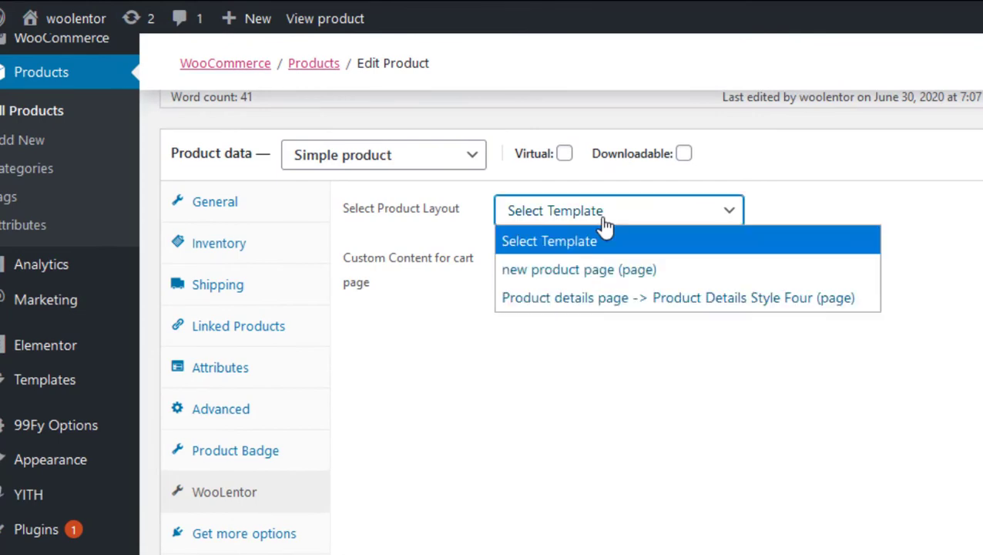
left_click(608, 293)
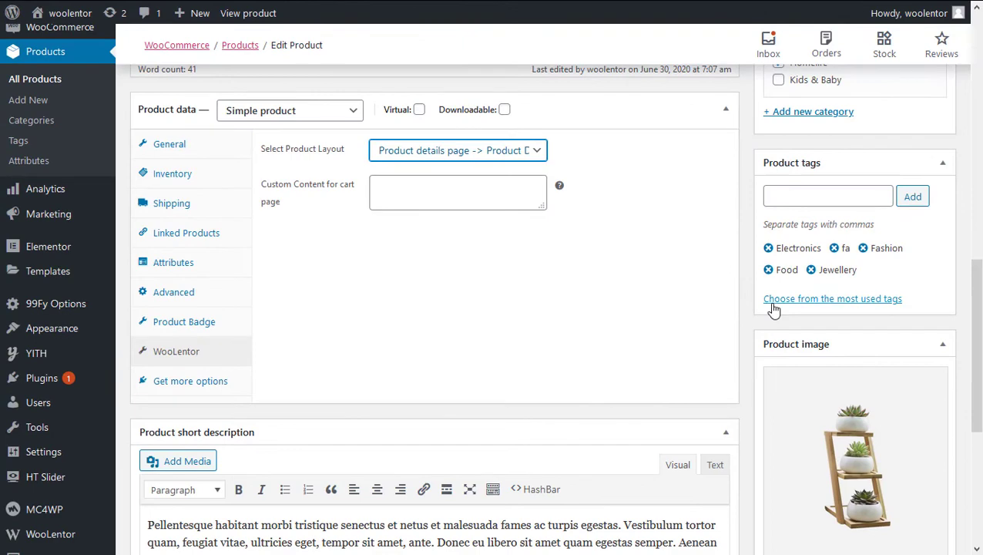
scroll(774, 309, "up", 4)
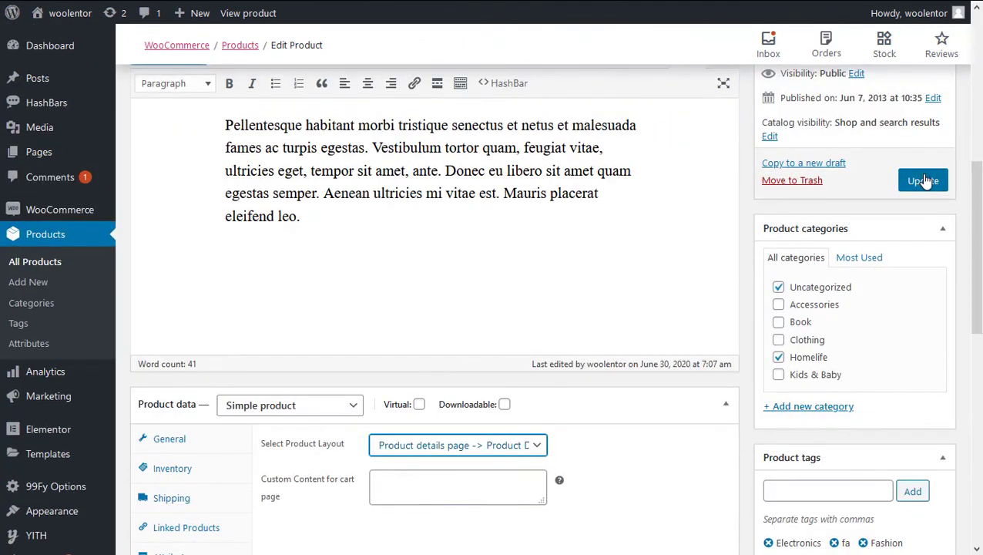
left_click(922, 177)
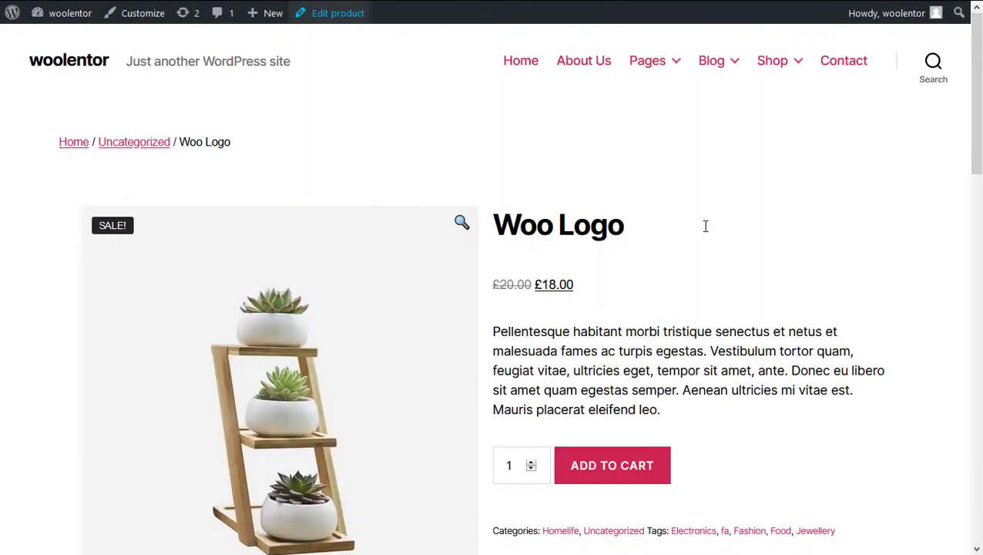
Reload the Woo Logo product page and review its individually assigned layout from the product details down past the review form
scroll(705, 226, "down", 3)
right_click(651, 110)
left_click(754, 129)
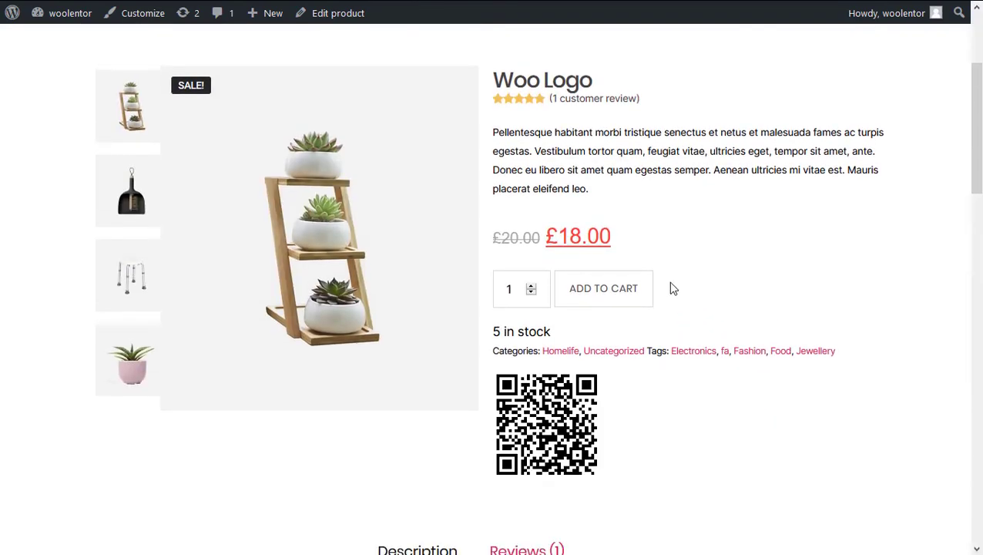
scroll(671, 288, "up", 2)
scroll(689, 312, "down", 10)
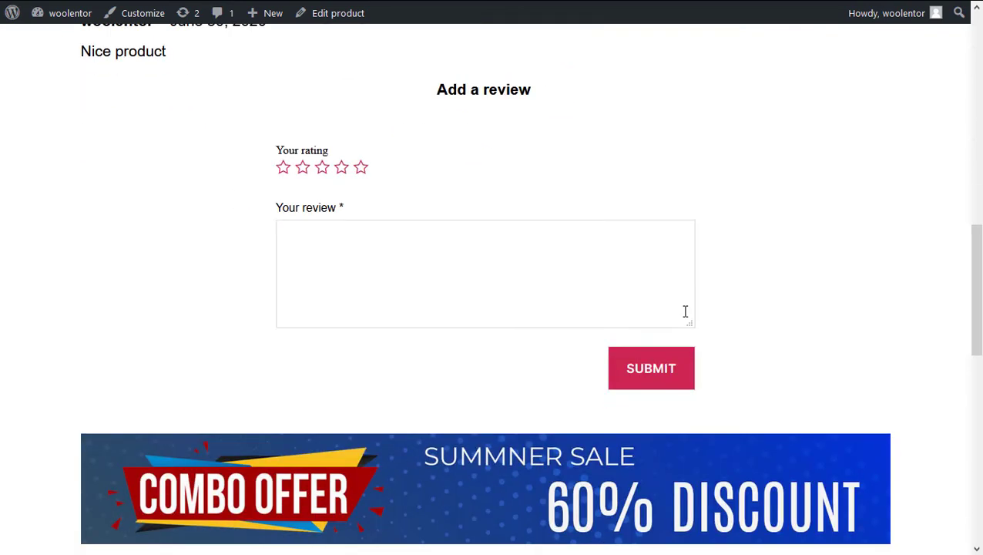
scroll(650, 303, "down", 10)
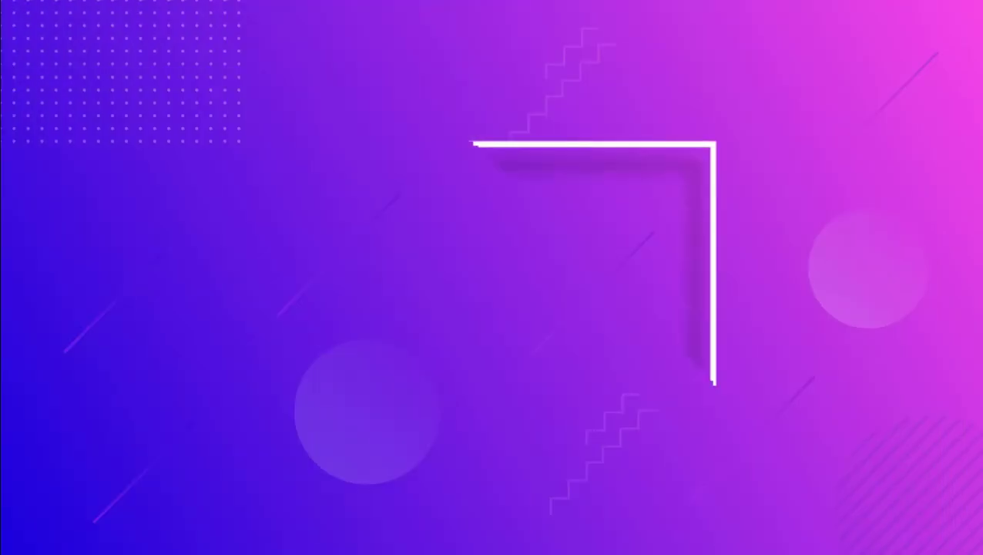